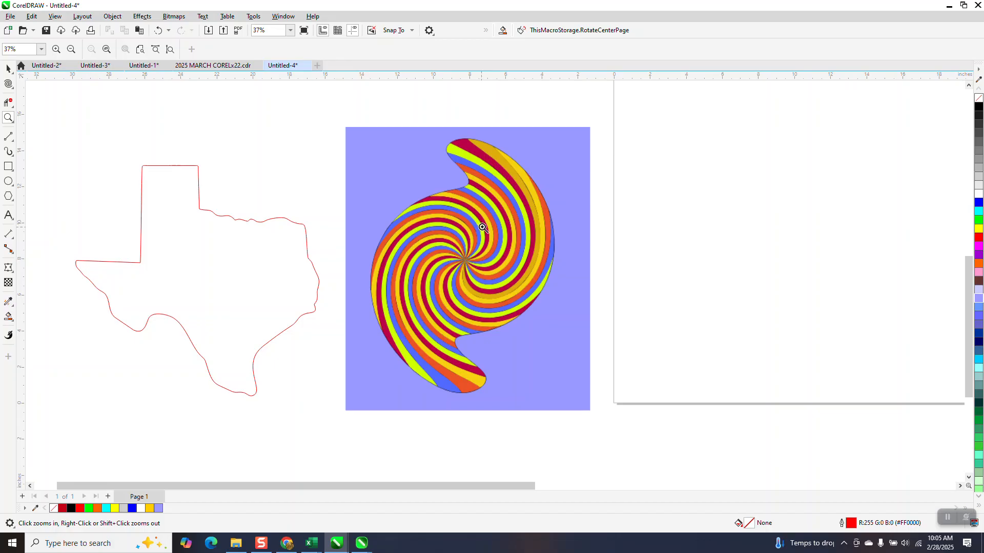
# - Examine the multicoloured swirl artwork up close, including its curved stripes and its upper tip
pyautogui.moveTo(463, 188); pyautogui.dragTo(515, 236)
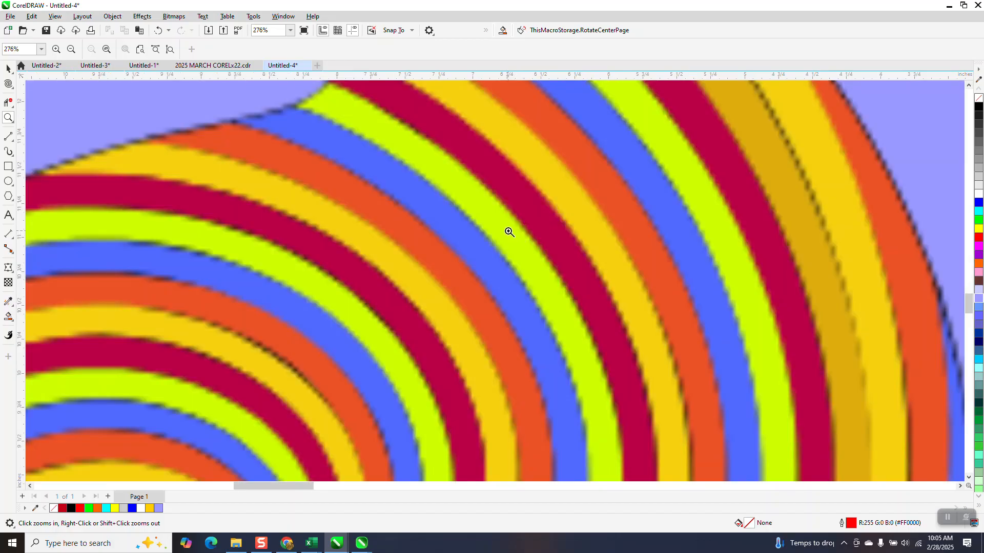
pyautogui.scroll(-3, 507, 233)
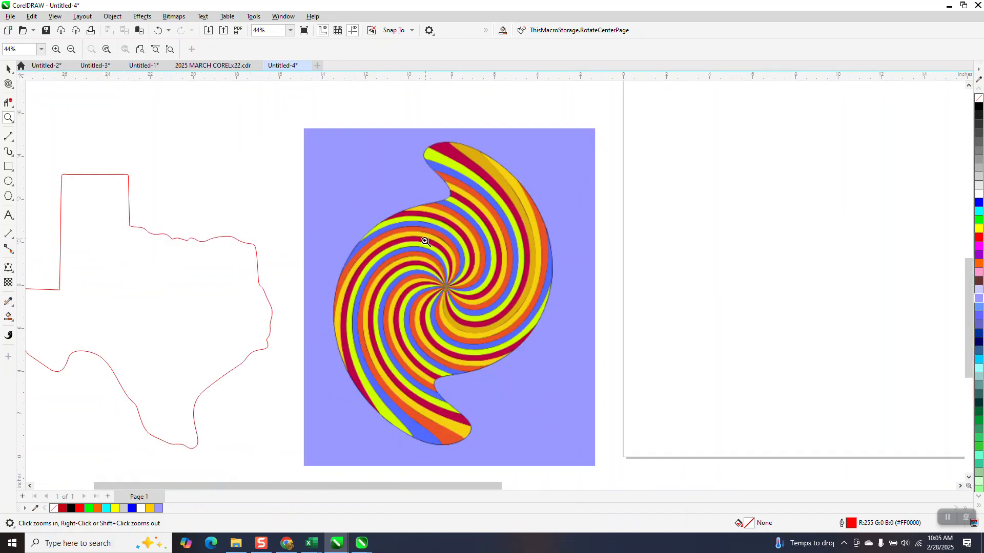
pyautogui.moveTo(425, 242); pyautogui.dragTo(553, 364)
pyautogui.scroll(-4, 543, 355)
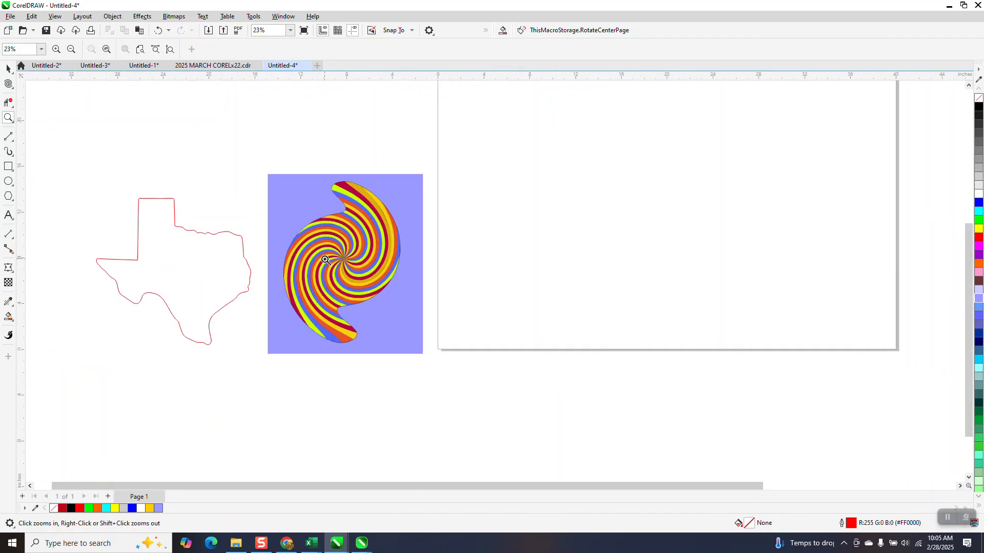
pyautogui.moveTo(332, 172); pyautogui.dragTo(397, 232)
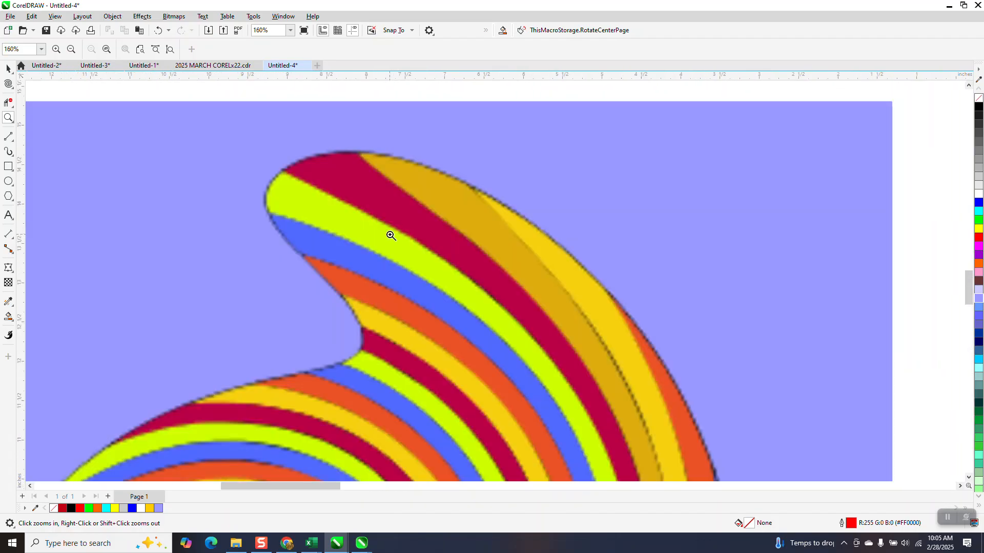
pyautogui.scroll(-3, 448, 218)
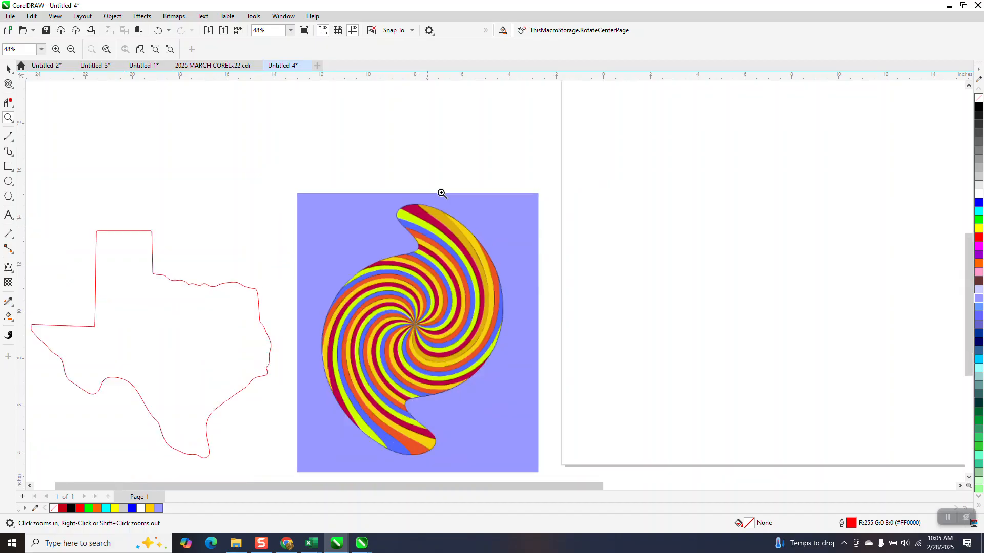
pyautogui.scroll(-1, 442, 194)
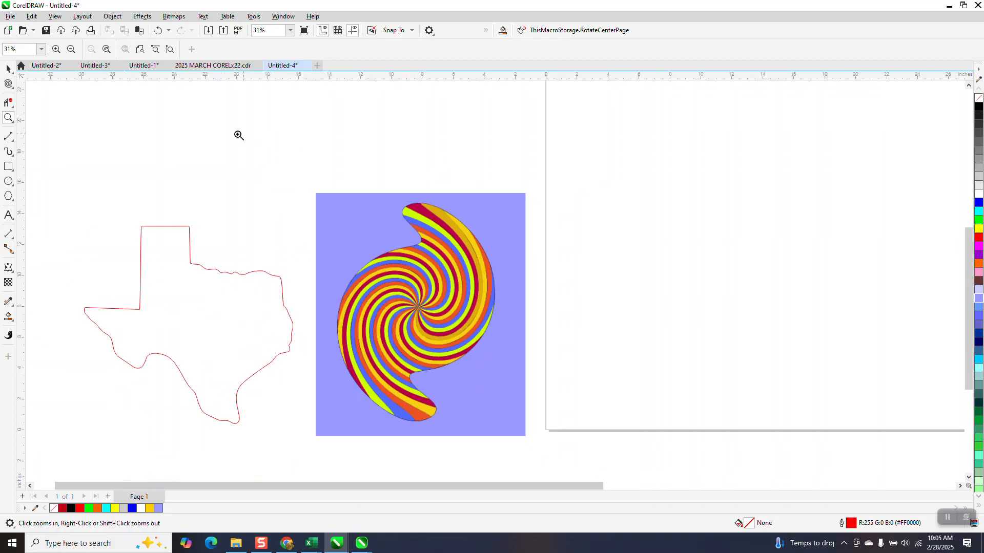
# - Draw a circle about 15.49 inches in diameter and centre it on the page
pyautogui.click(8, 184)
pyautogui.moveTo(919, 157); pyautogui.dragTo(684, 343)
pyautogui.press('p')
pyautogui.scroll(-2, 221, 210)
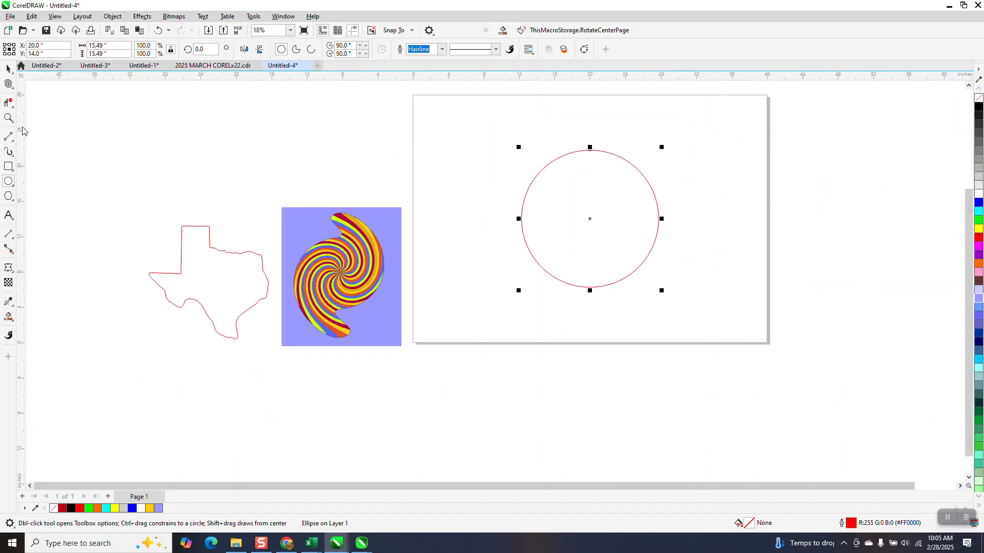
# - Draw a vertical two-point line about 17.37 inches long and centre it on the page through the circle
pyautogui.click(8, 117)
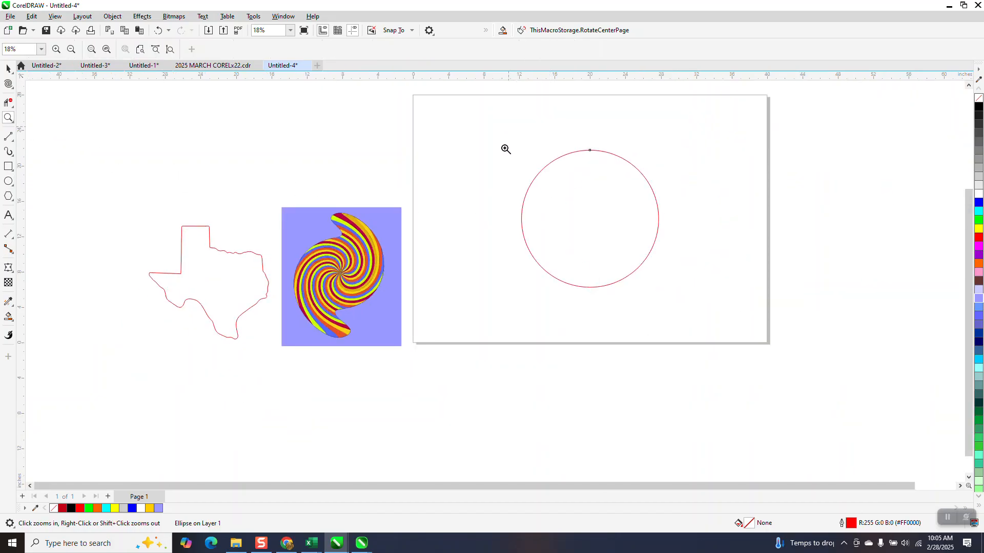
pyautogui.moveTo(510, 128); pyautogui.dragTo(752, 339)
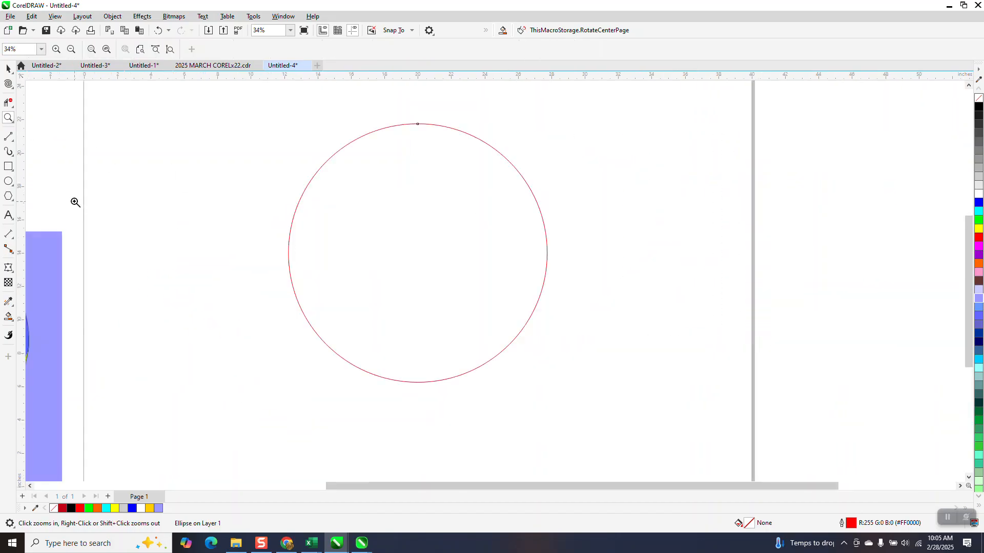
pyautogui.click(14, 143)
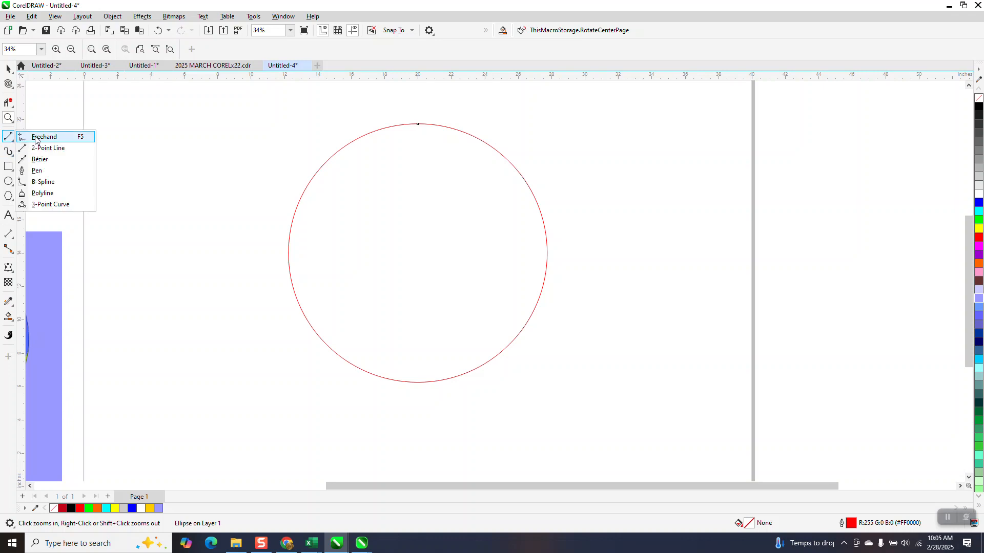
pyautogui.click(48, 148)
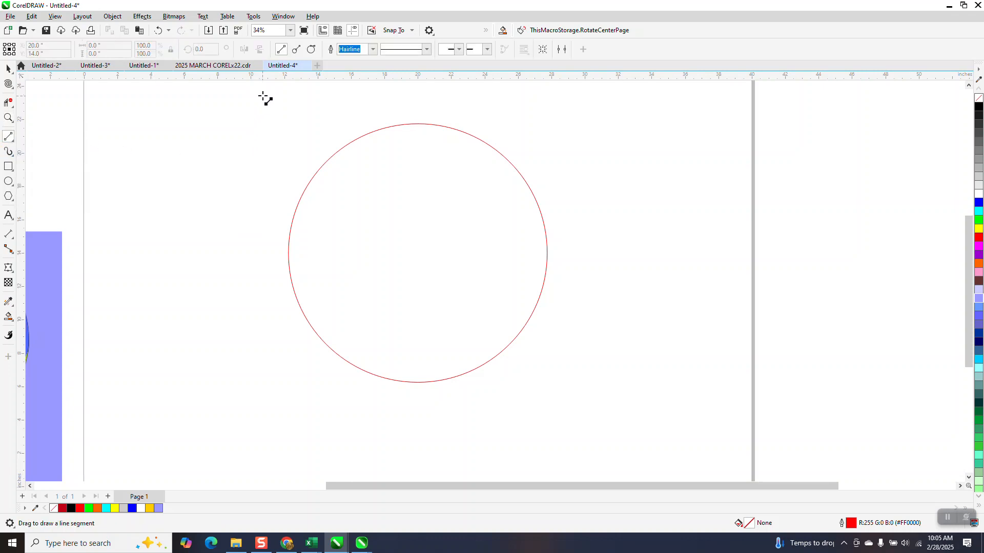
pyautogui.moveTo(262, 97); pyautogui.dragTo(278, 384)
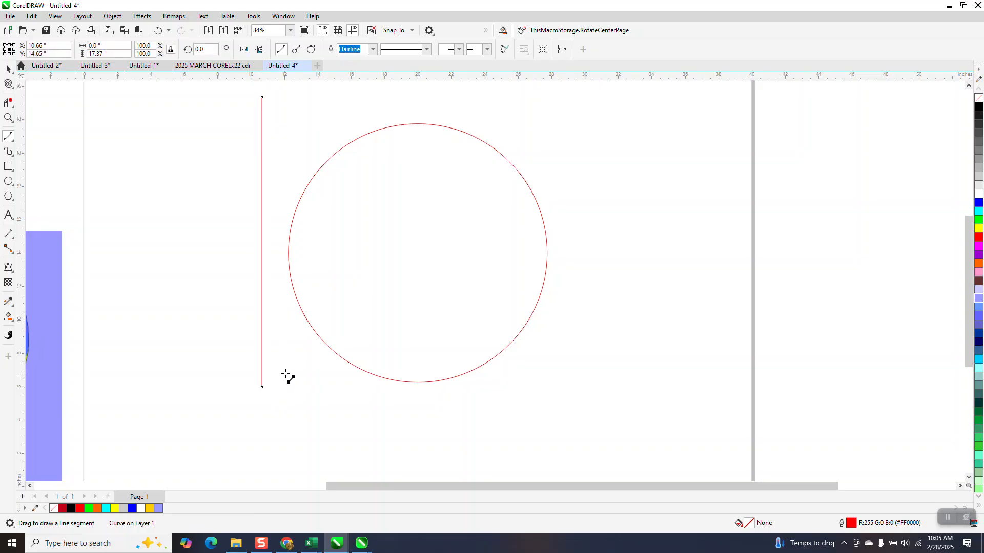
pyautogui.press('p')
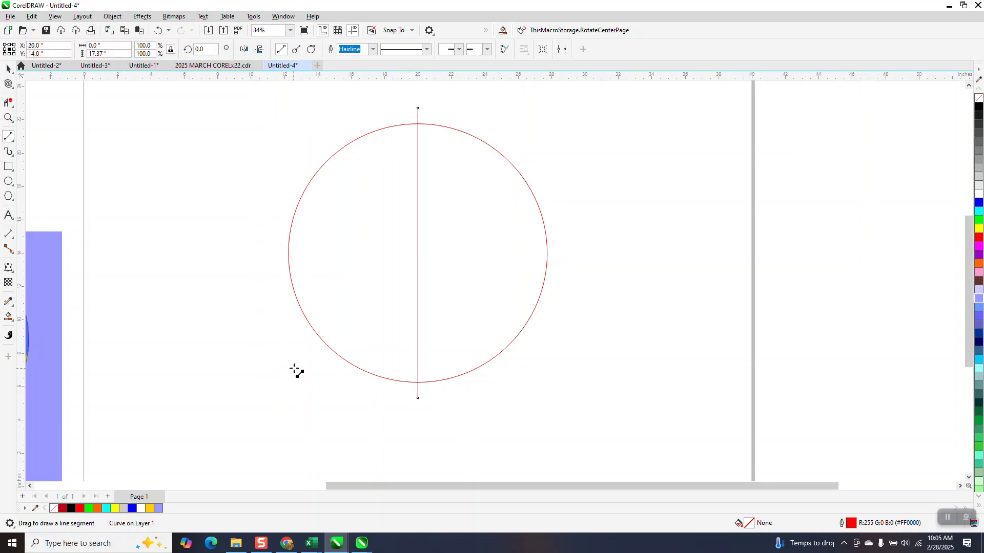
# - Create four copies of the vertical line, each rotated a further 10 degrees about the circle's centre
pyautogui.click(8, 68)
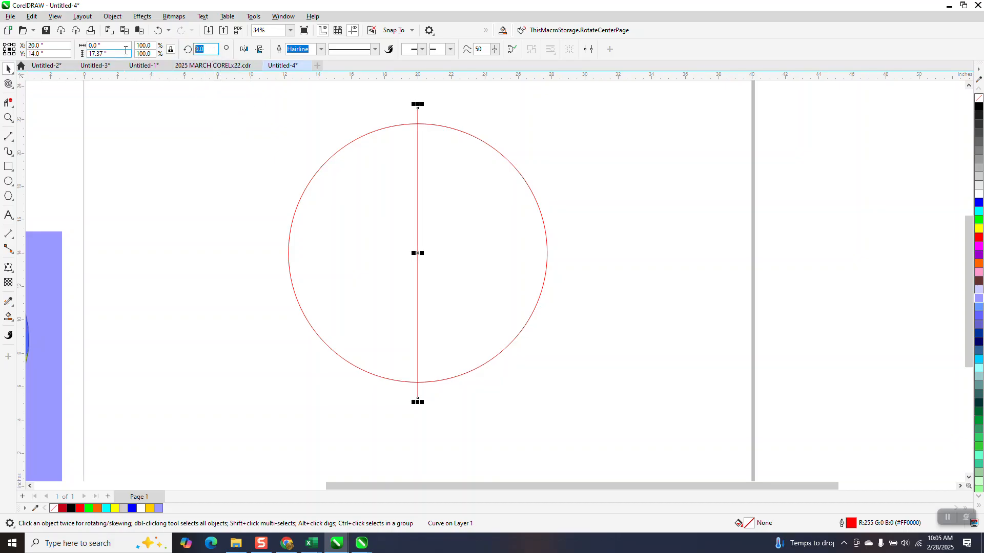
pyautogui.write('10')
pyautogui.press('Return')
pyautogui.hotkey('ctrl', 'd')
pyautogui.hotkey('ctrl', 'd')
pyautogui.hotkey('ctrl', 'd')
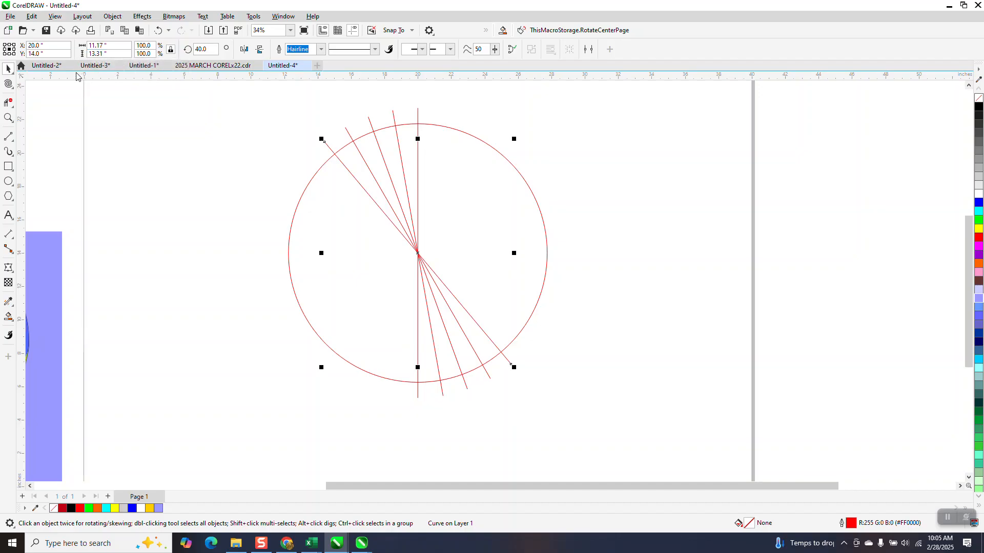
# - Use Smart Fill to fill the circle's upper wedge beside the vertical line with orange and no outline
pyautogui.scroll(-3, 126, 217)
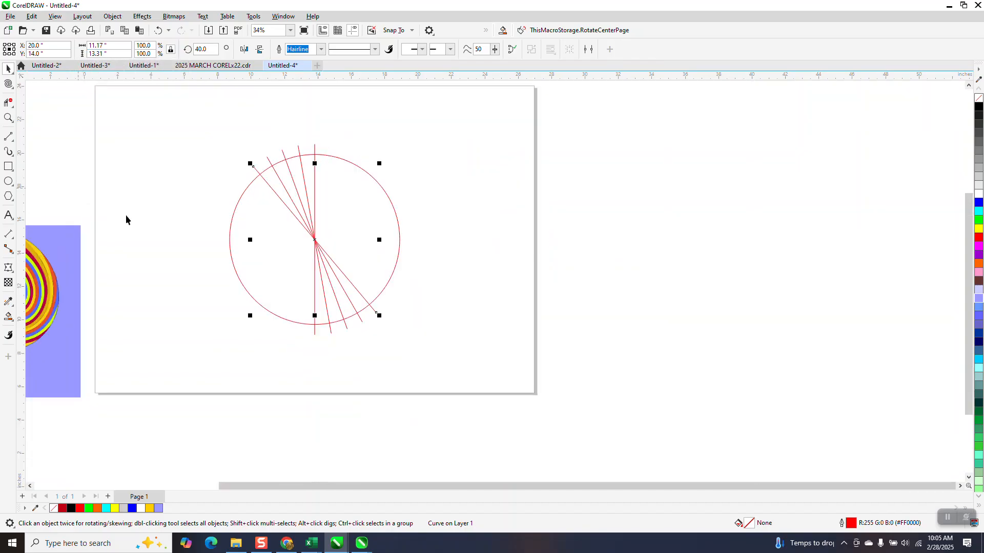
pyautogui.click(8, 121)
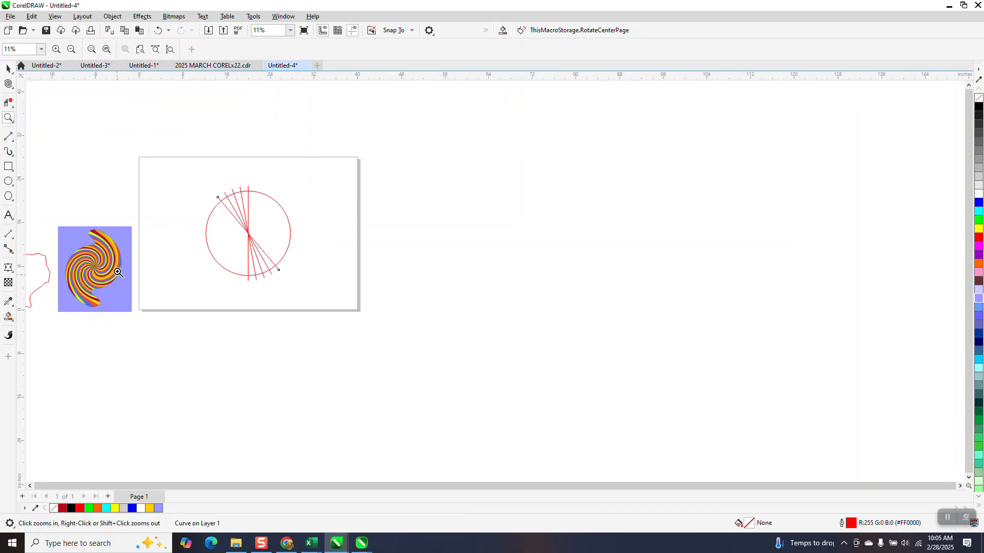
pyautogui.moveTo(95, 253); pyautogui.dragTo(125, 289)
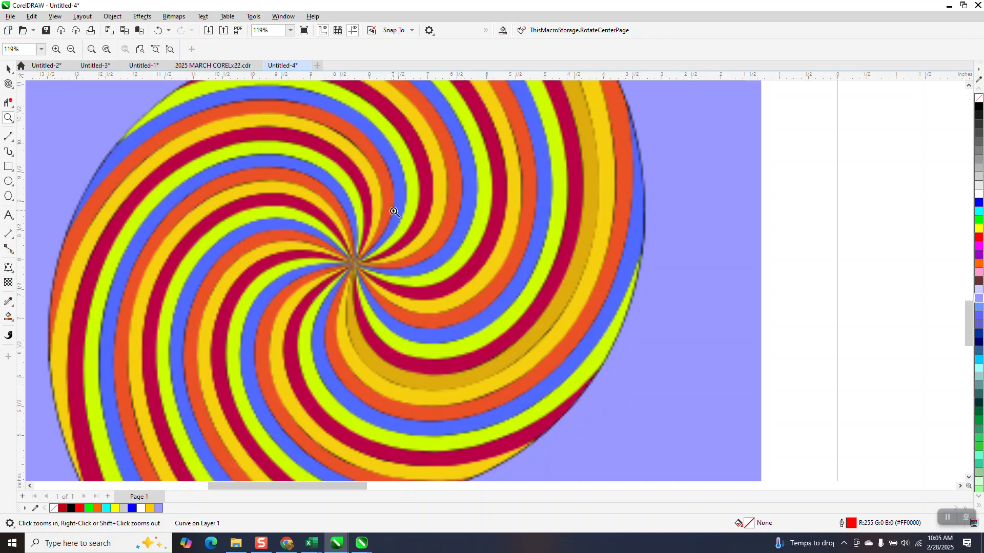
pyautogui.click(8, 68)
pyautogui.scroll(-6, 297, 235)
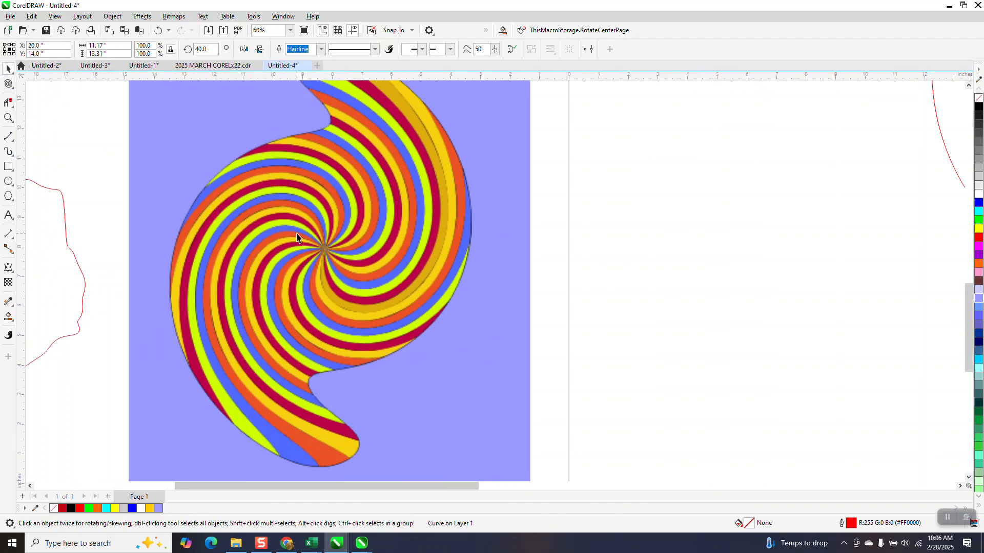
pyautogui.click(9, 117)
pyautogui.moveTo(562, 134); pyautogui.dragTo(766, 307)
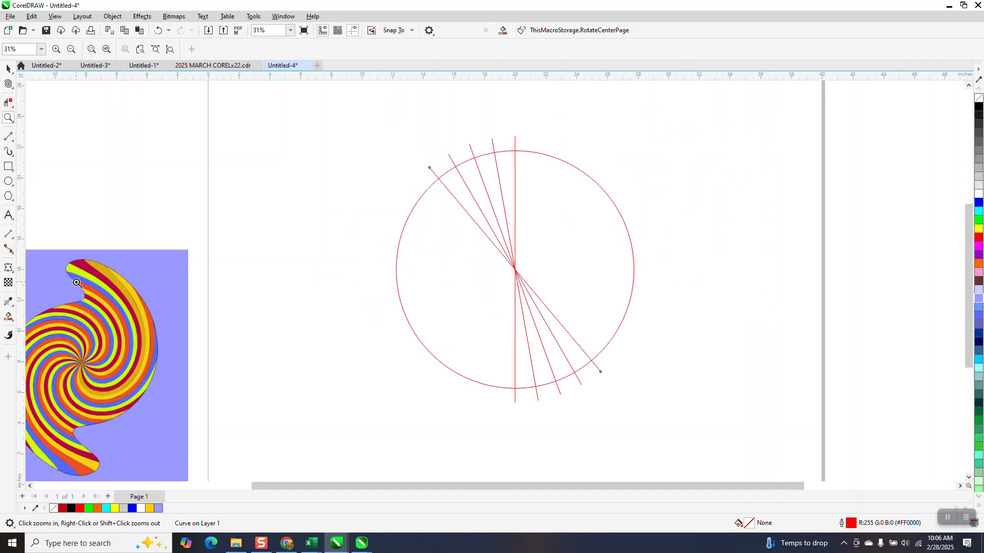
pyautogui.click(9, 319)
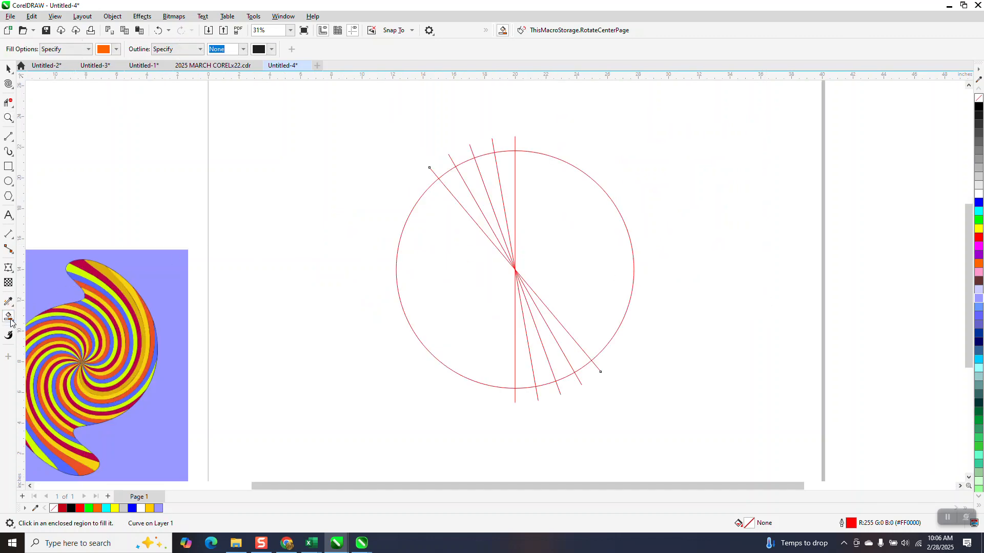
pyautogui.click(504, 167)
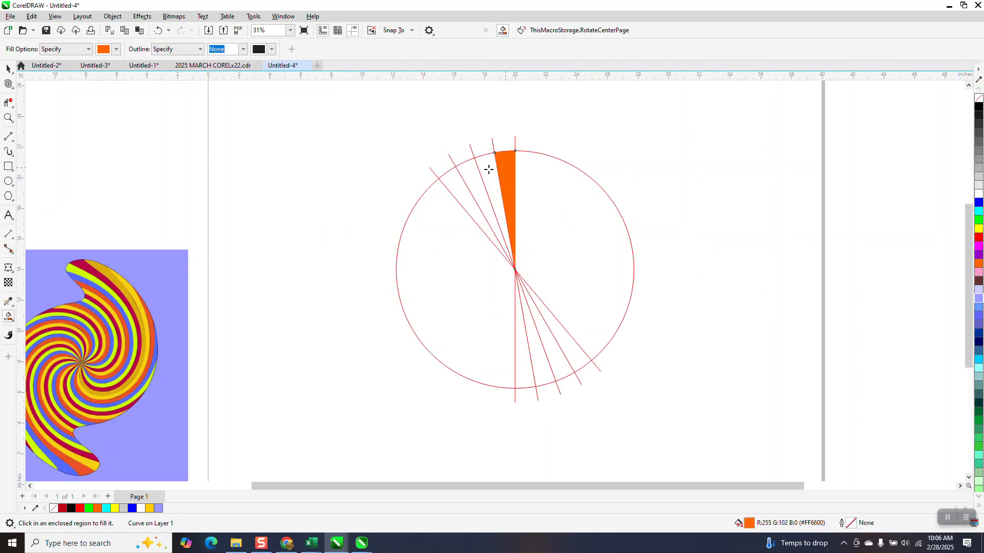
# - Smart-fill the wedge beside the orange one with blue and the following wedge with green
pyautogui.click(117, 49)
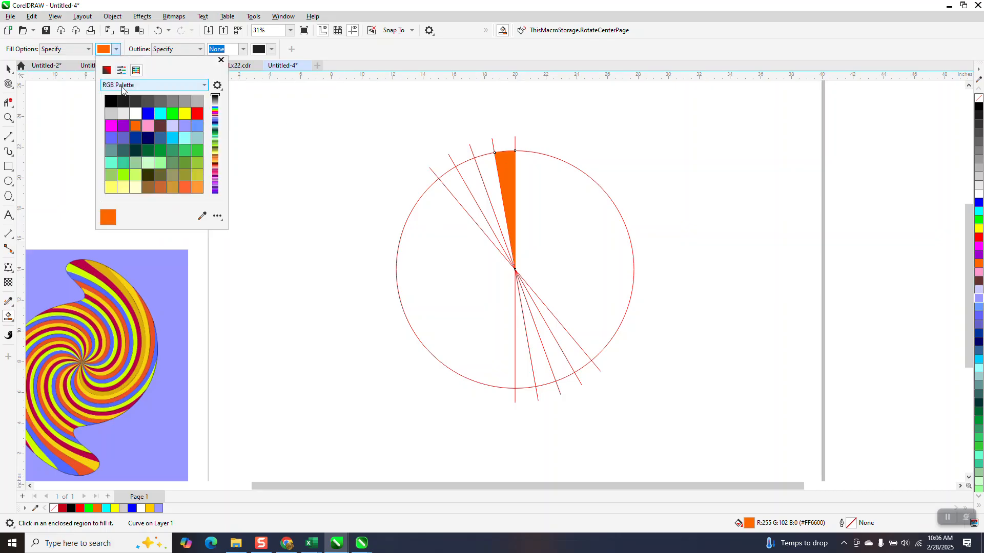
pyautogui.click(148, 113)
pyautogui.click(490, 177)
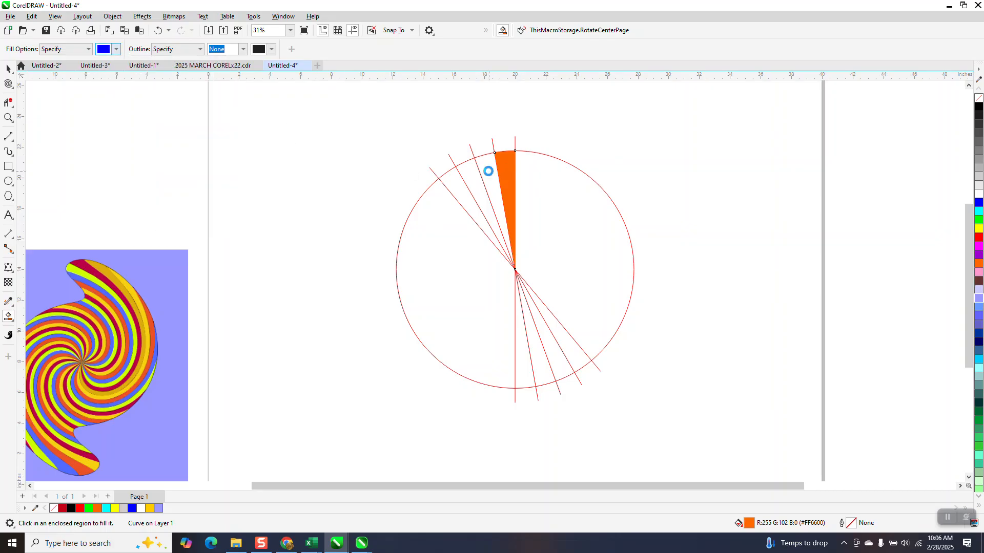
pyautogui.click(487, 166)
pyautogui.click(118, 49)
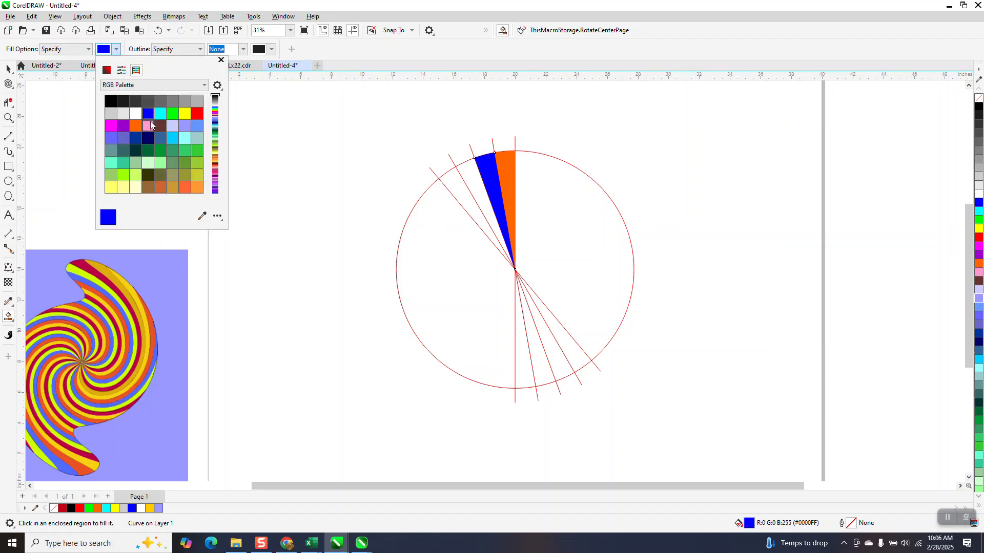
pyautogui.click(172, 113)
pyautogui.click(481, 182)
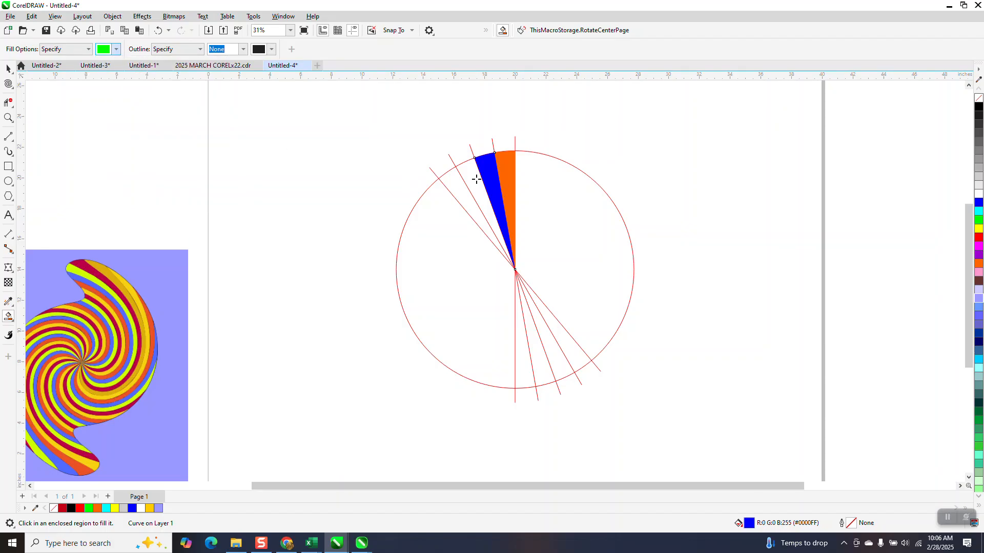
pyautogui.click(476, 179)
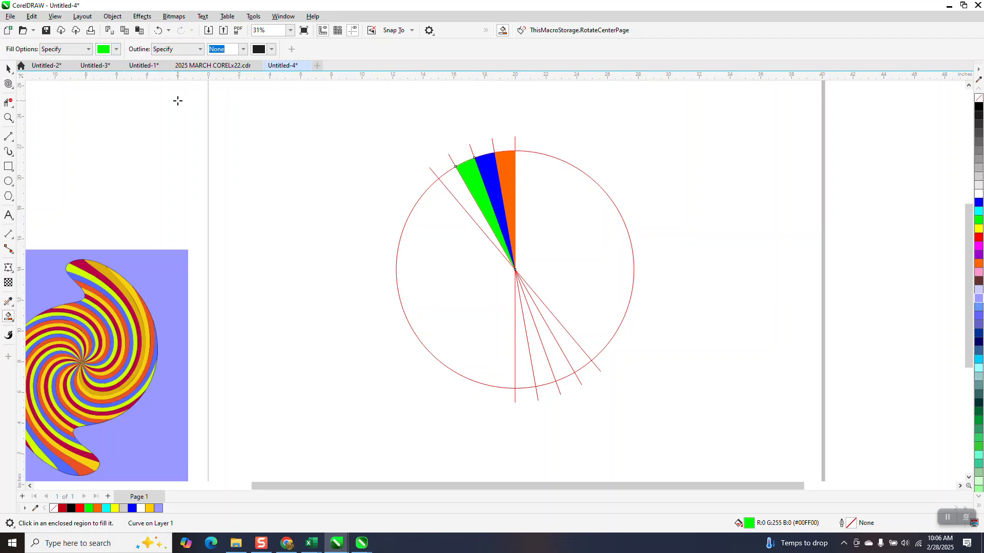
# - Smart-fill the fourth upper wedge, beside the green one, with yellow
pyautogui.click(118, 50)
pyautogui.click(185, 113)
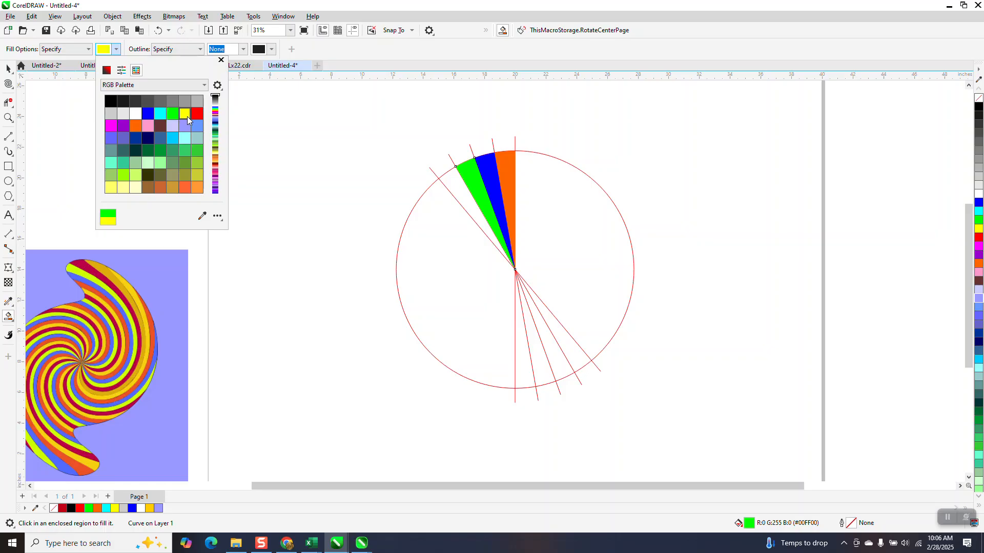
pyautogui.click(464, 194)
pyautogui.click(457, 196)
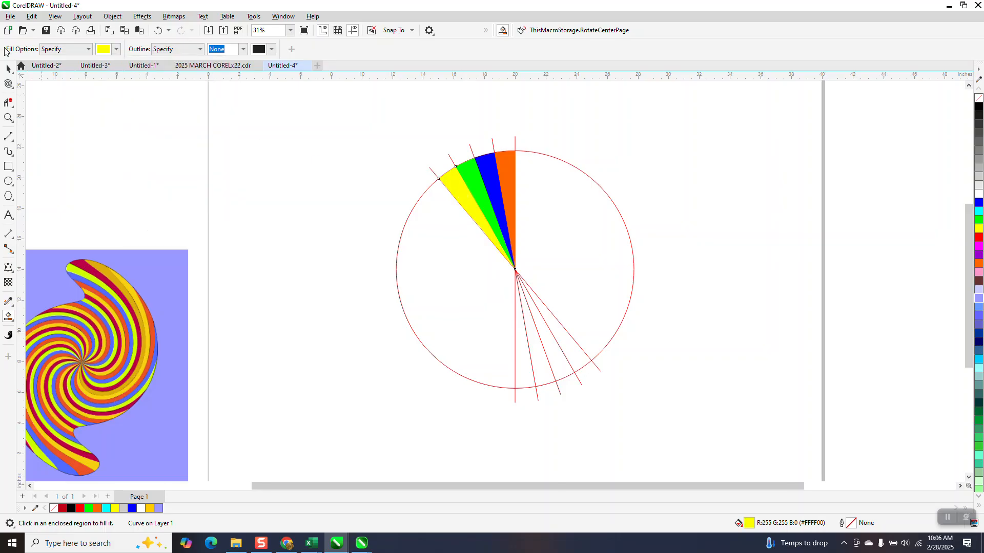
# - Move the four coloured wedges 12 inches to the right and delete the circle and its dividing lines
pyautogui.click(8, 68)
pyautogui.click(428, 127)
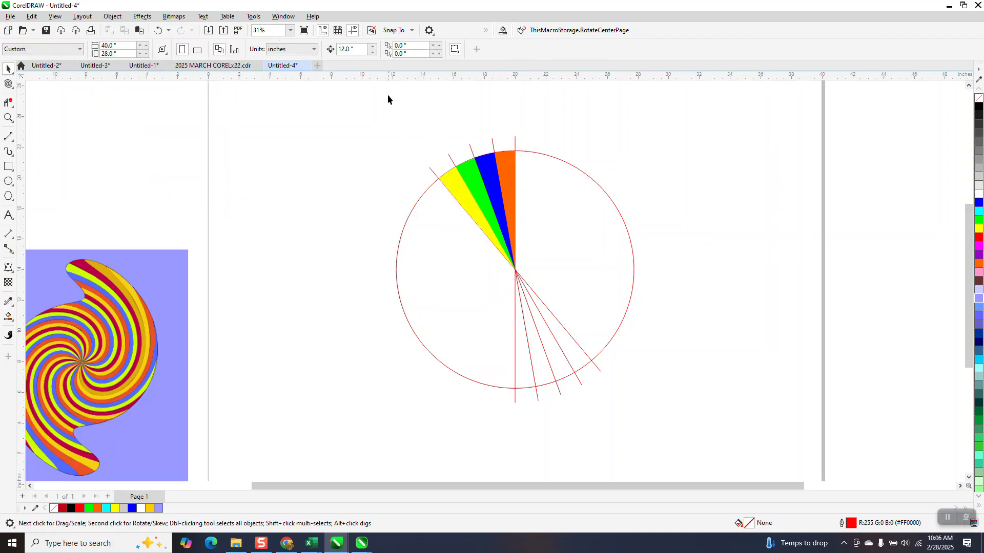
pyautogui.moveTo(396, 111); pyautogui.dragTo(546, 277)
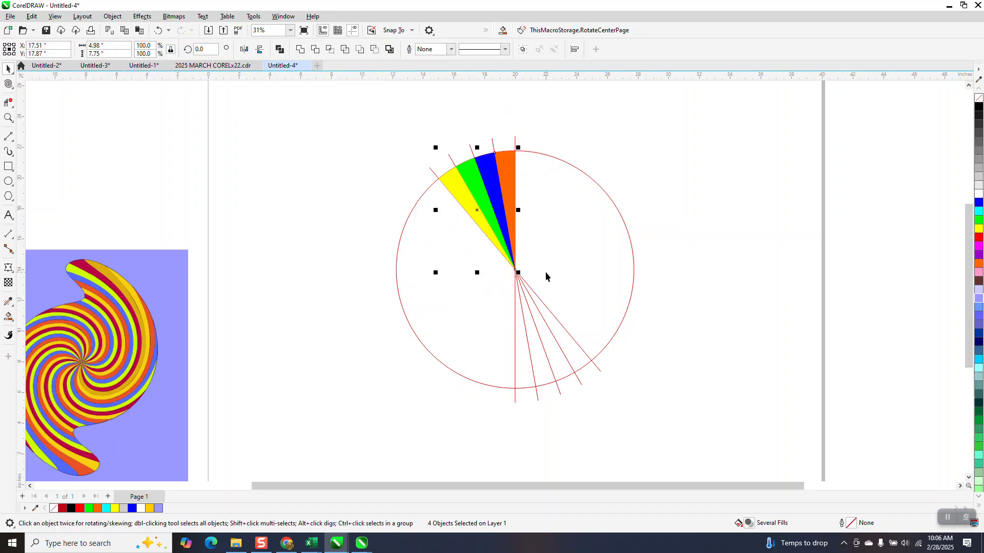
pyautogui.hotkey('shift', 'Right')
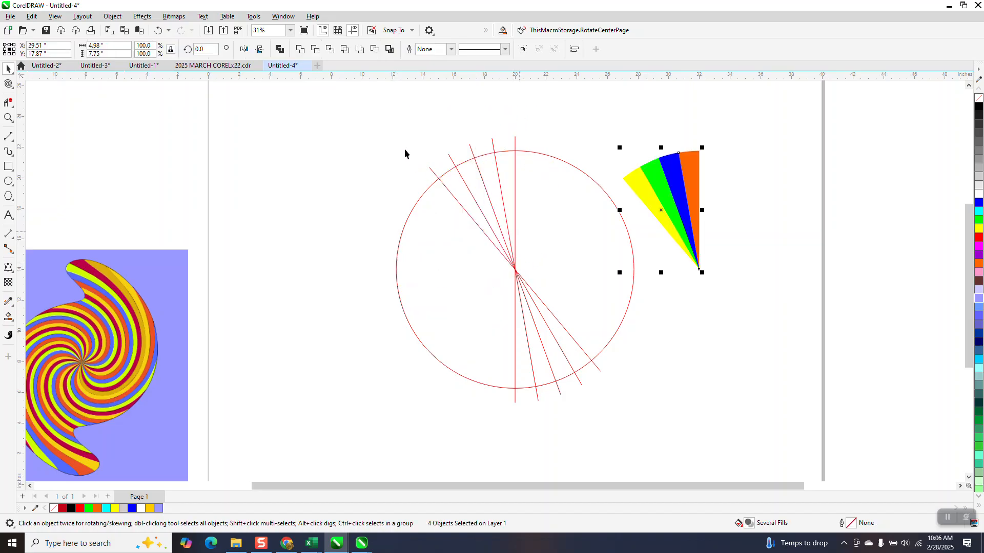
pyautogui.moveTo(376, 122); pyautogui.dragTo(644, 407)
pyautogui.press('Delete')
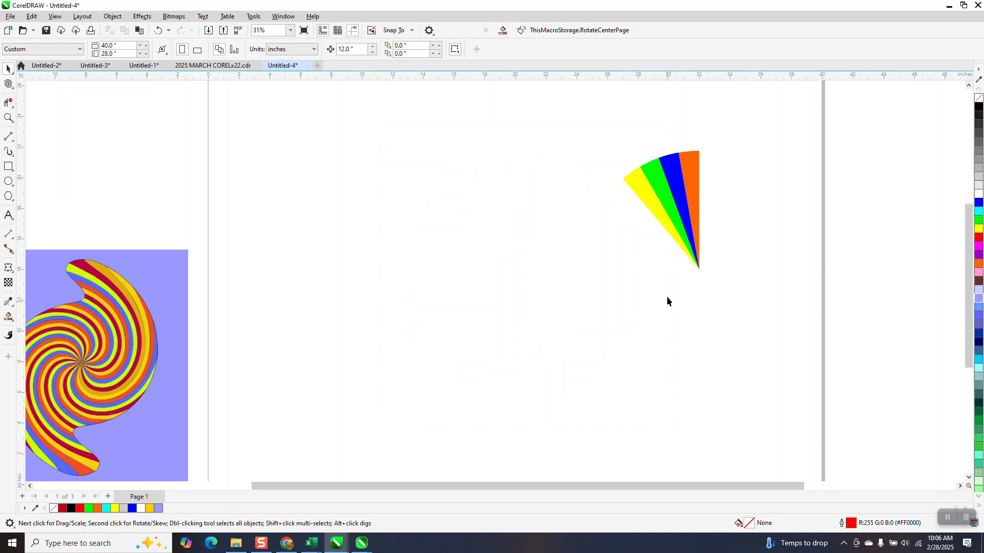
# - Select all four coloured wedges and move them 12 inches back to the left
pyautogui.click(691, 231)
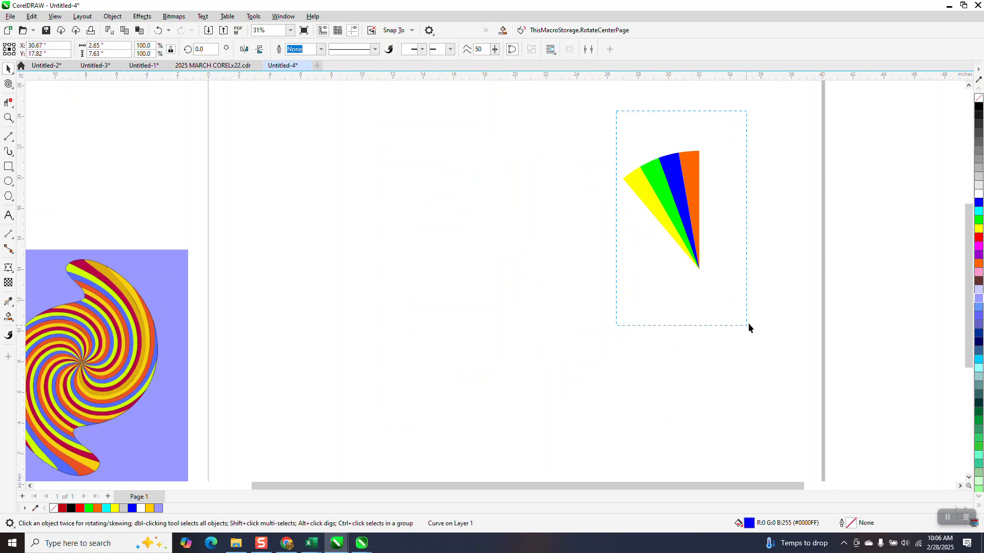
pyautogui.moveTo(748, 324); pyautogui.dragTo(755, 313)
pyautogui.hotkey('shift', 'Left')
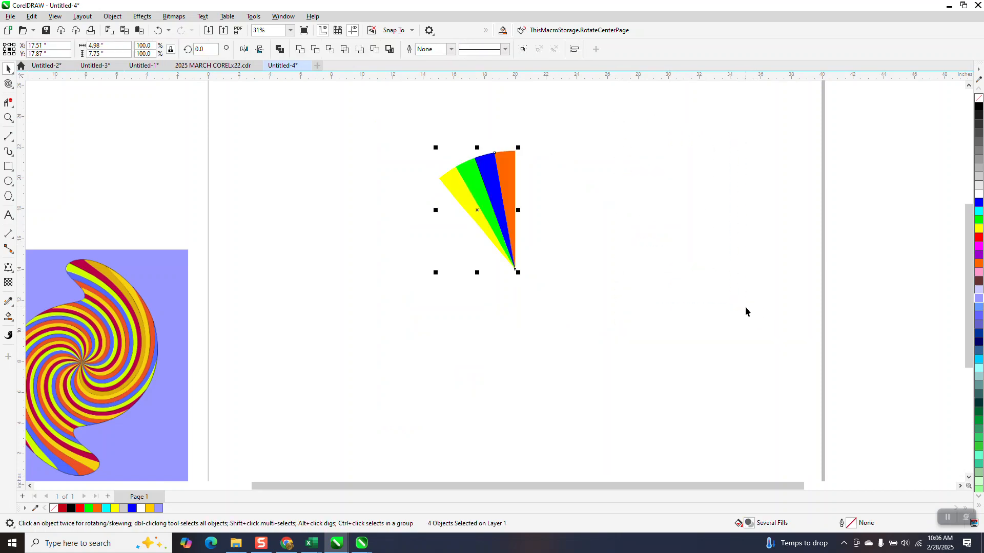
# - Group the four coloured wedges and make a copy rotated 40 degrees counterclockwise about their shared tip
pyautogui.hotkey('ctrl', 'g')
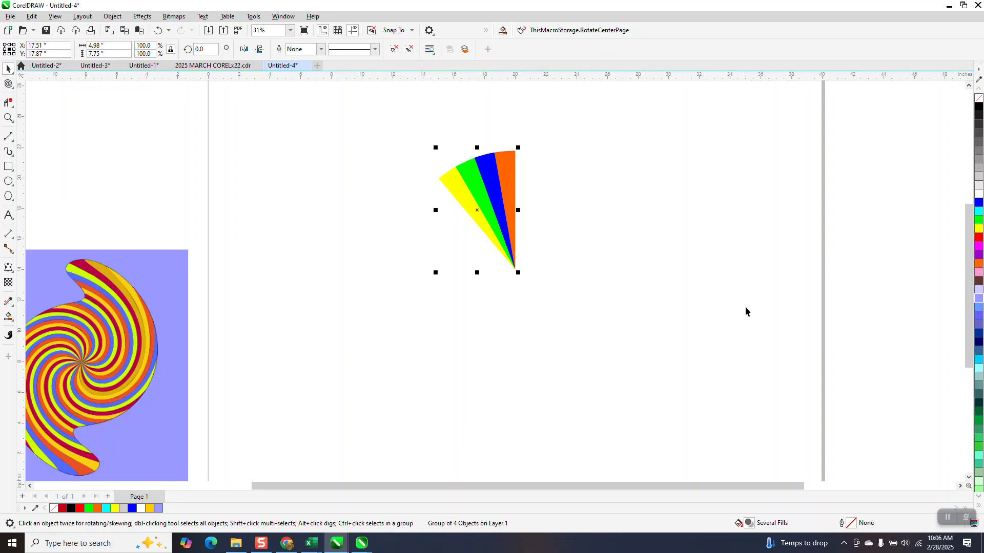
pyautogui.click(508, 224)
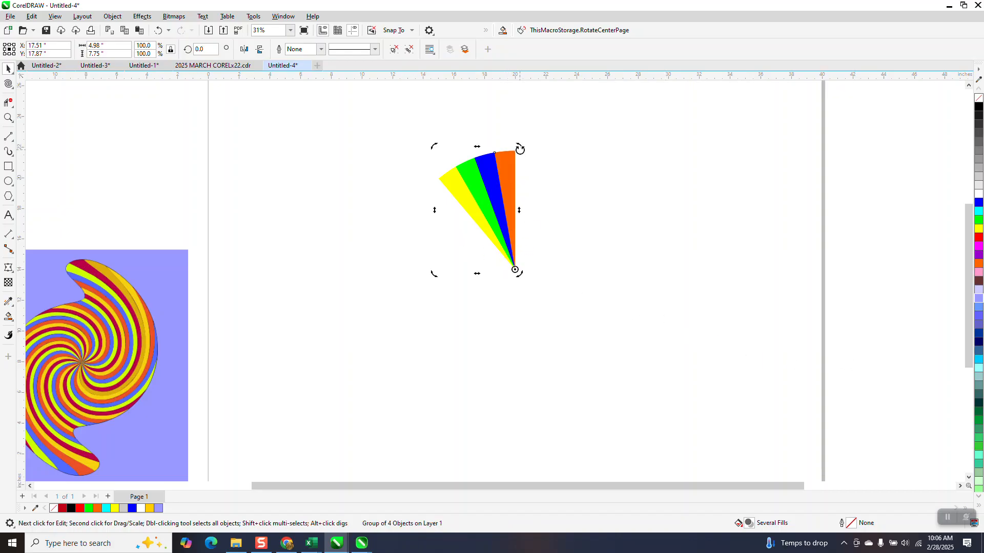
pyautogui.moveTo(516, 144); pyautogui.dragTo(461, 160)
pyautogui.click(481, 178)
pyautogui.click(482, 177)
pyautogui.moveTo(518, 147); pyautogui.dragTo(439, 176)
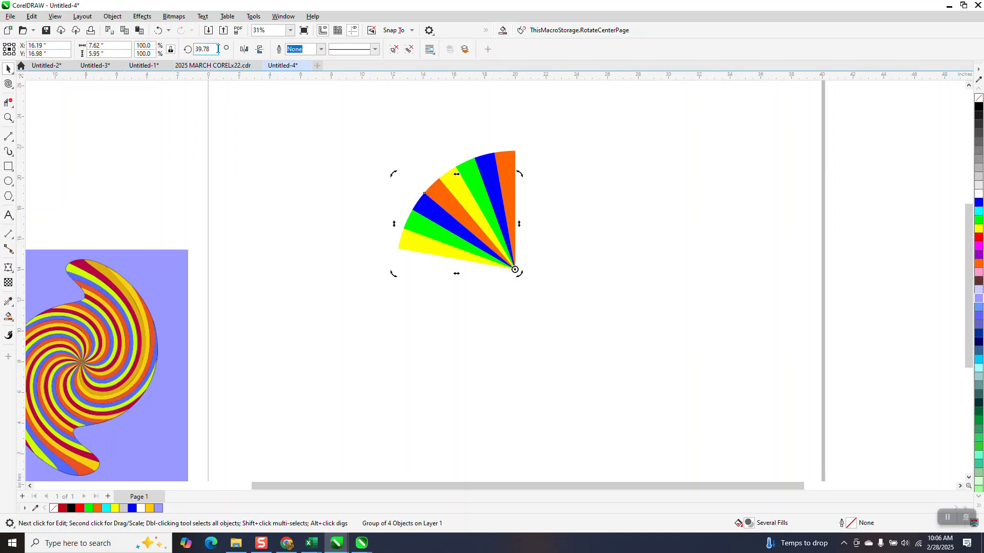
pyautogui.write('40')
pyautogui.press('Return')
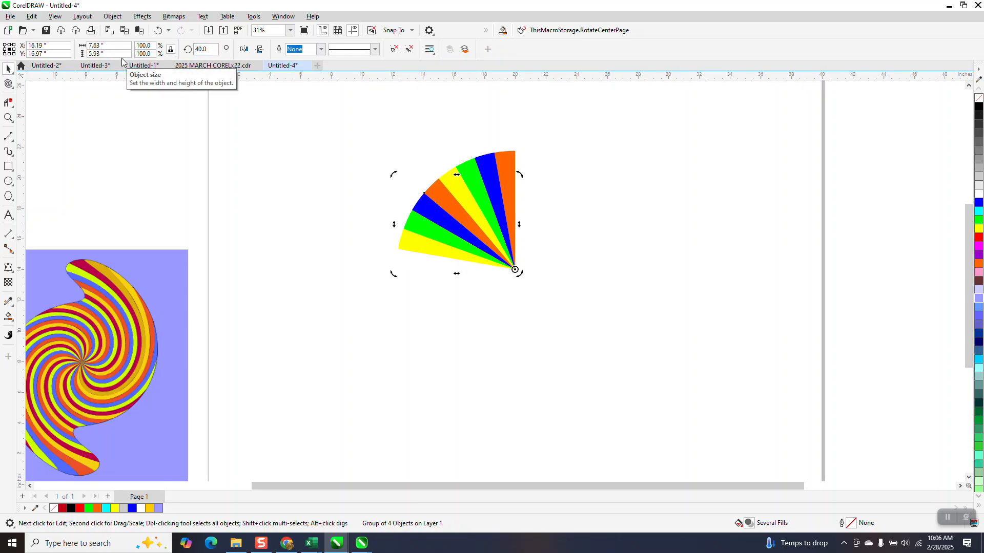
# - Place another copy at 80 degrees and keep duplicating the wedge group at 40-degree increments until the full circle is filled
pyautogui.write('80')
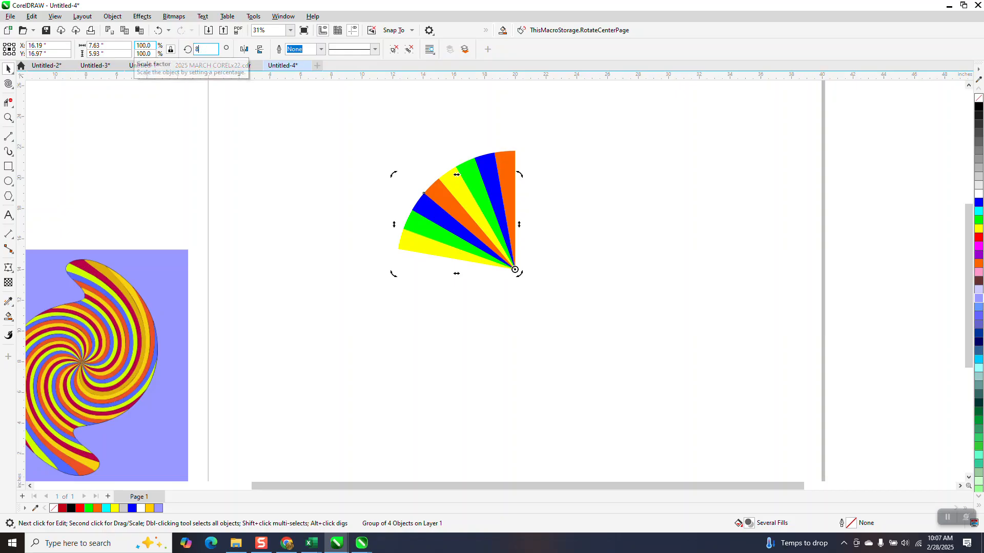
pyautogui.press('Return')
pyautogui.hotkey('ctrl', 'd')
pyautogui.hotkey('ctrl', 'd')
pyautogui.hotkey('ctrl', 'd')
pyautogui.hotkey('ctrl', 'd')
pyautogui.hotkey('ctrl', 'd')
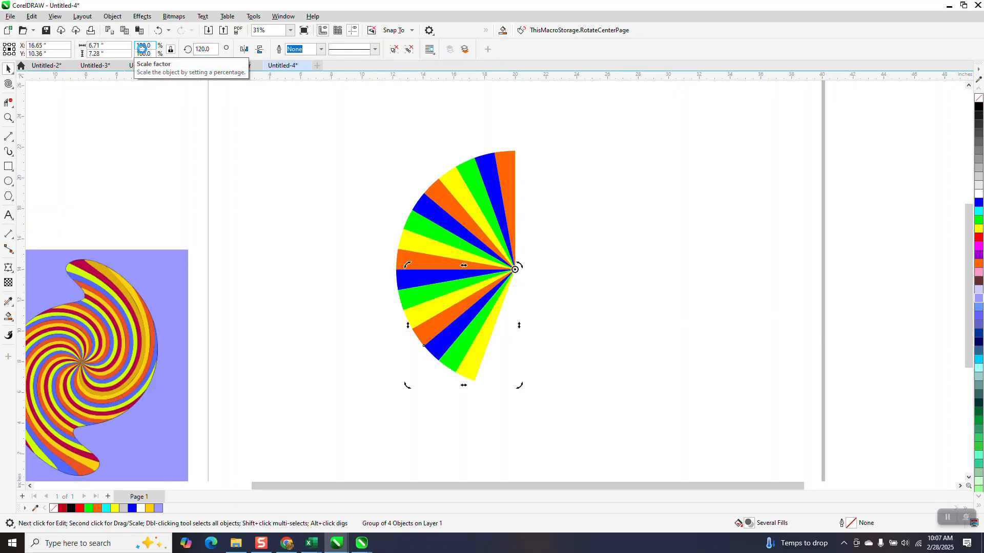
pyautogui.hotkey('ctrl', 'd')
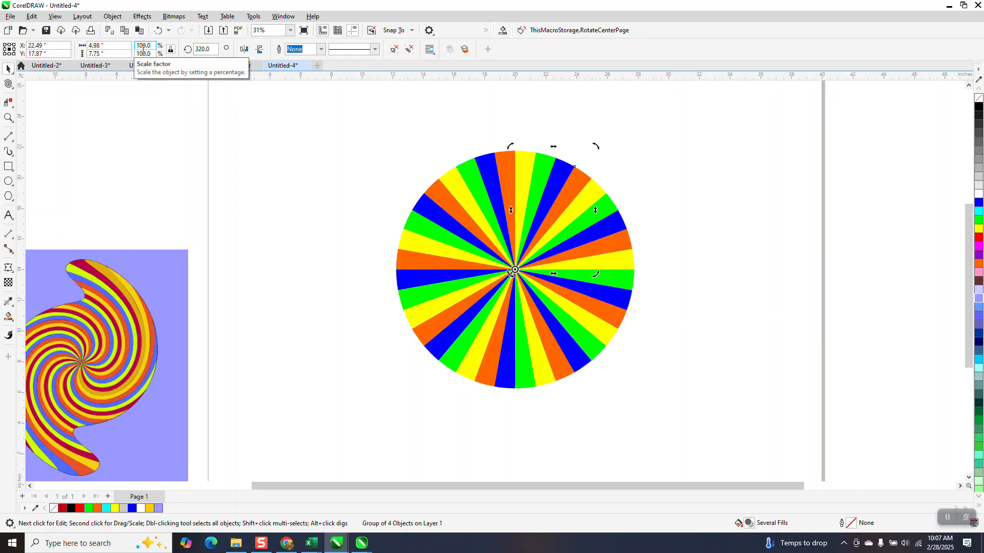
# - Select all nine wedge sets of the completed wheel and group them
pyautogui.scroll(-1, 360, 172)
pyautogui.moveTo(346, 128); pyautogui.dragTo(367, 199)
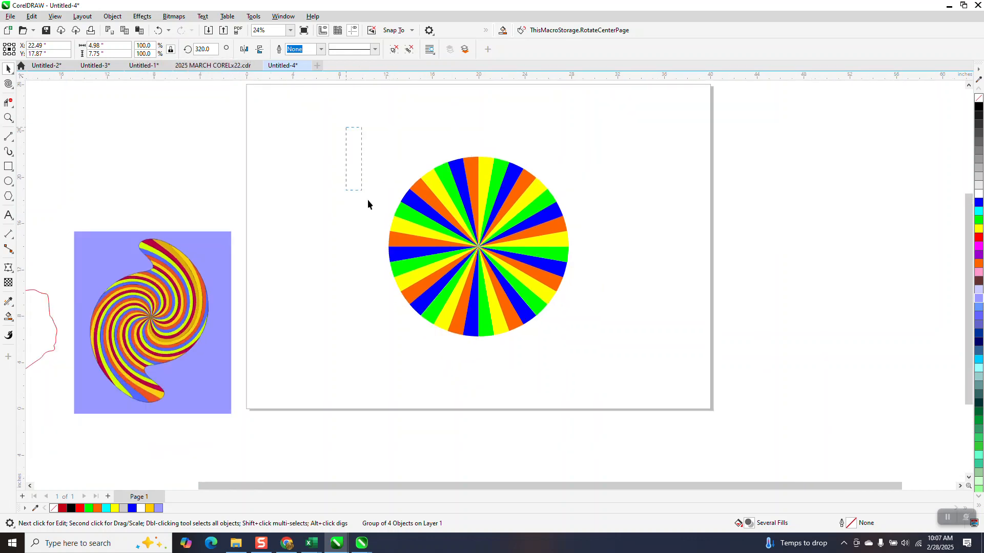
pyautogui.moveTo(614, 368); pyautogui.dragTo(615, 369)
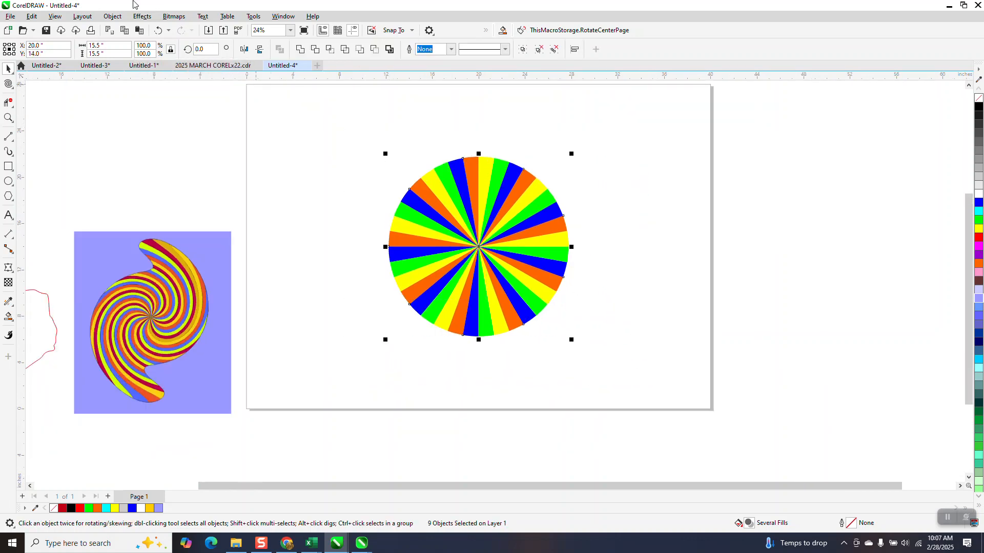
pyautogui.click(113, 16)
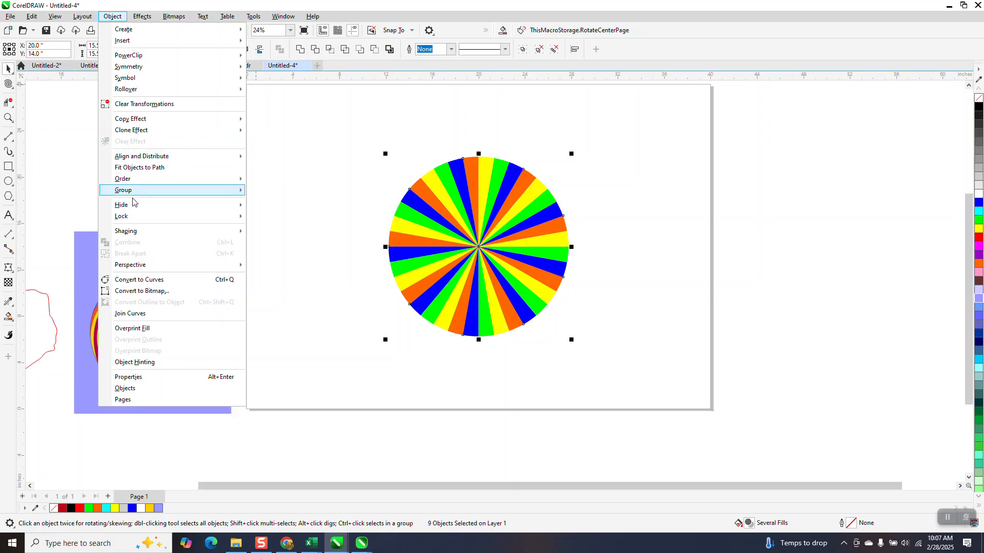
pyautogui.moveTo(136, 196)
pyautogui.click(265, 192)
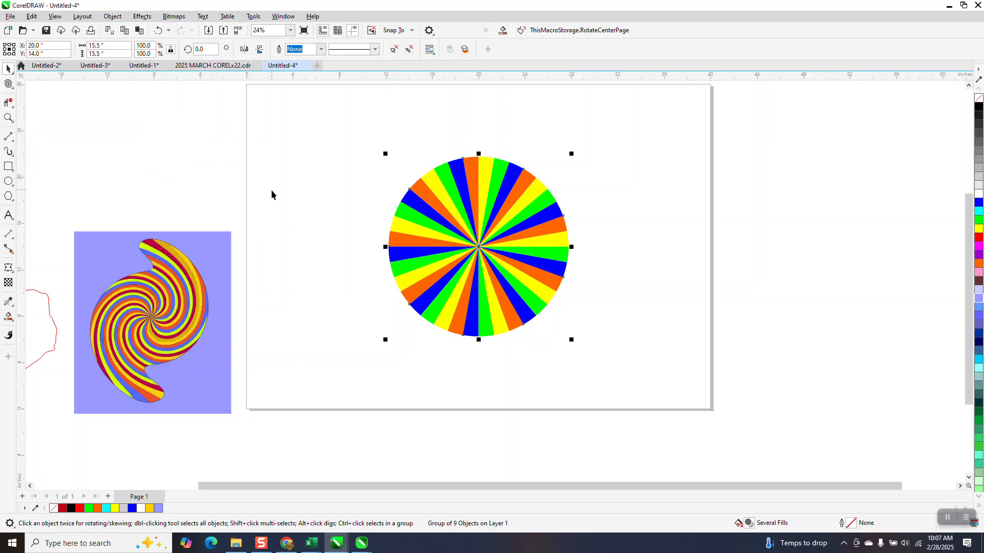
# - Move the red Texas outline from beside the reference artwork to the other side of the coloured wheel
pyautogui.moveTo(43, 312); pyautogui.dragTo(790, 237)
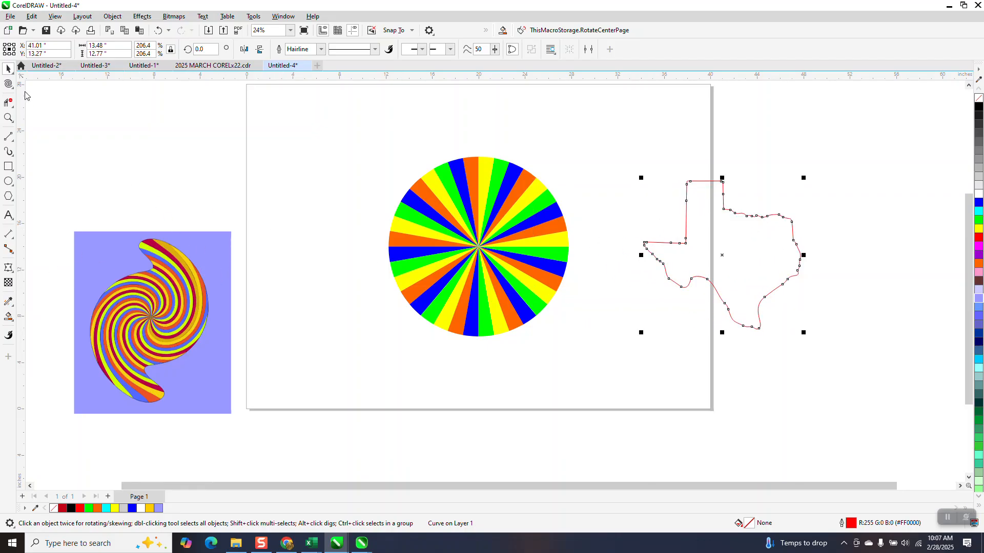
pyautogui.click(9, 69)
# - Select the grouped wheel and set up the Twirl tool with a 17-inch nib
pyautogui.click(482, 222)
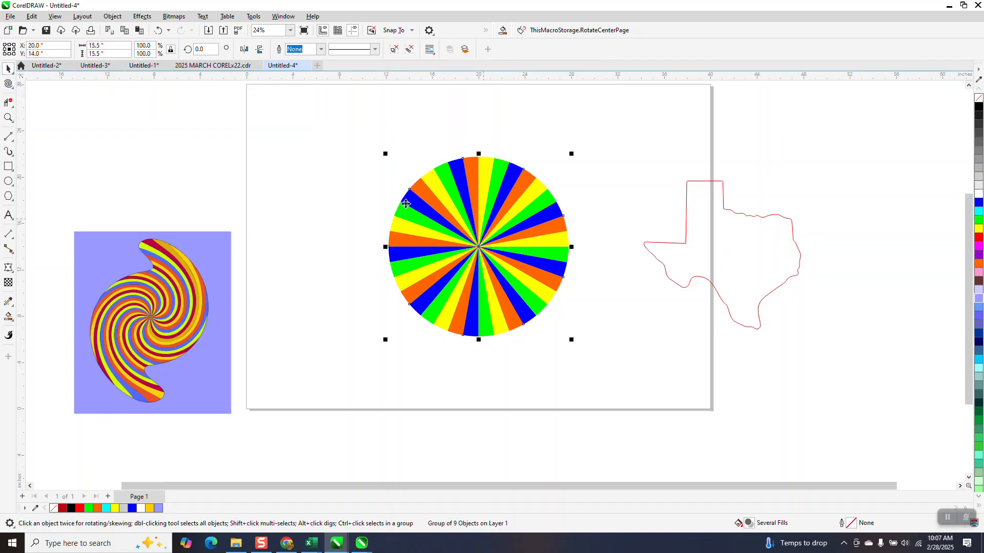
pyautogui.click(11, 88)
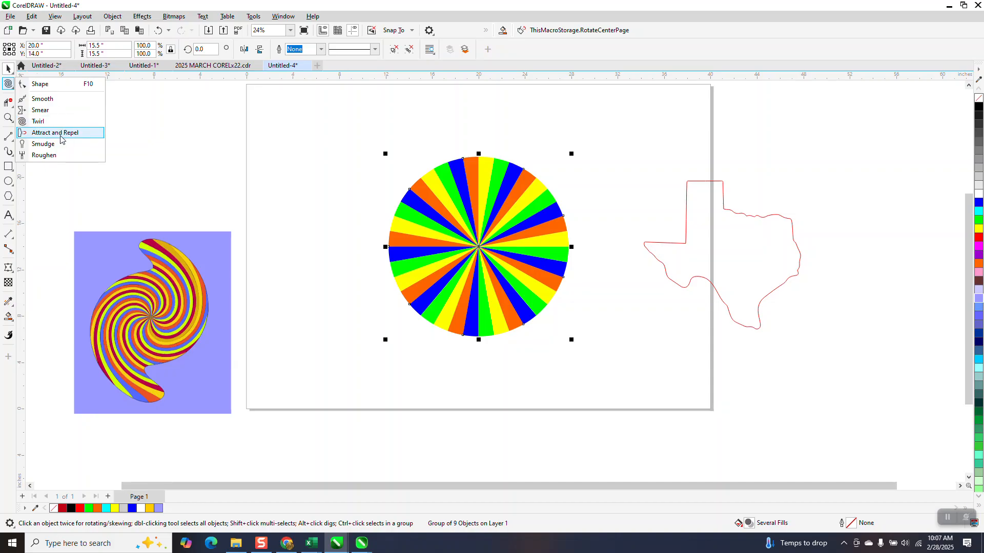
pyautogui.click(44, 122)
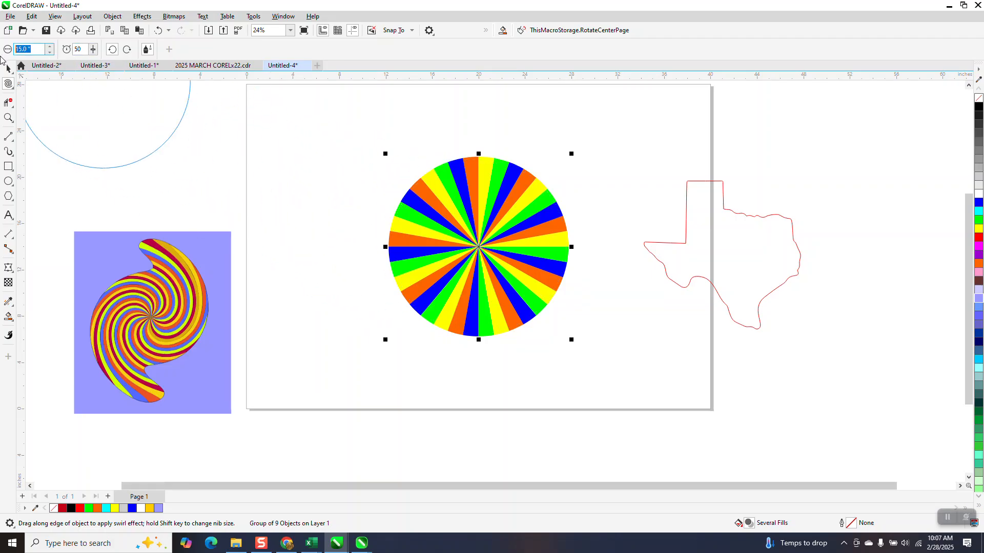
pyautogui.write('17')
pyautogui.press('Return')
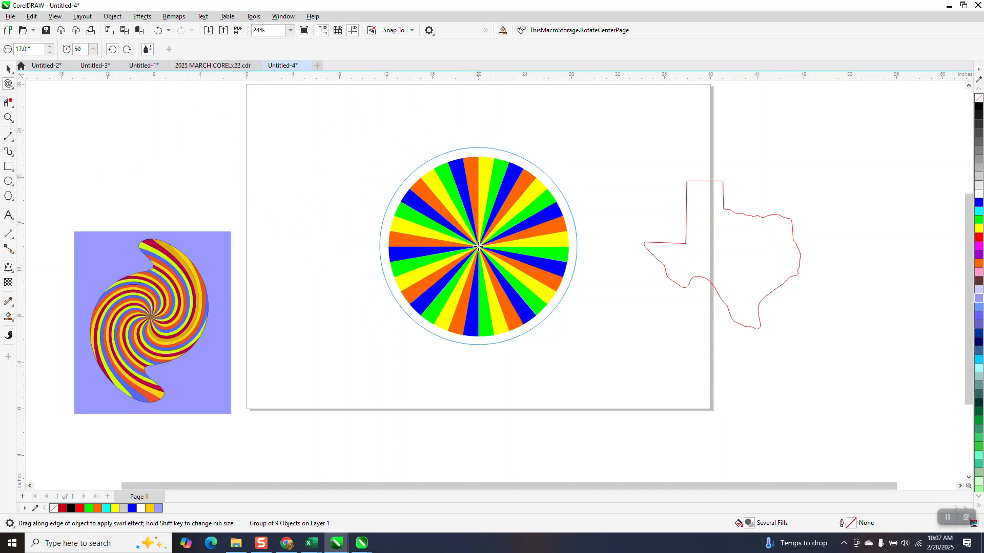
# - Try a twirl at the wheel's centre with a slight shift off the centre point, and undo it
pyautogui.moveTo(478, 246); pyautogui.dragTo(459, 254)
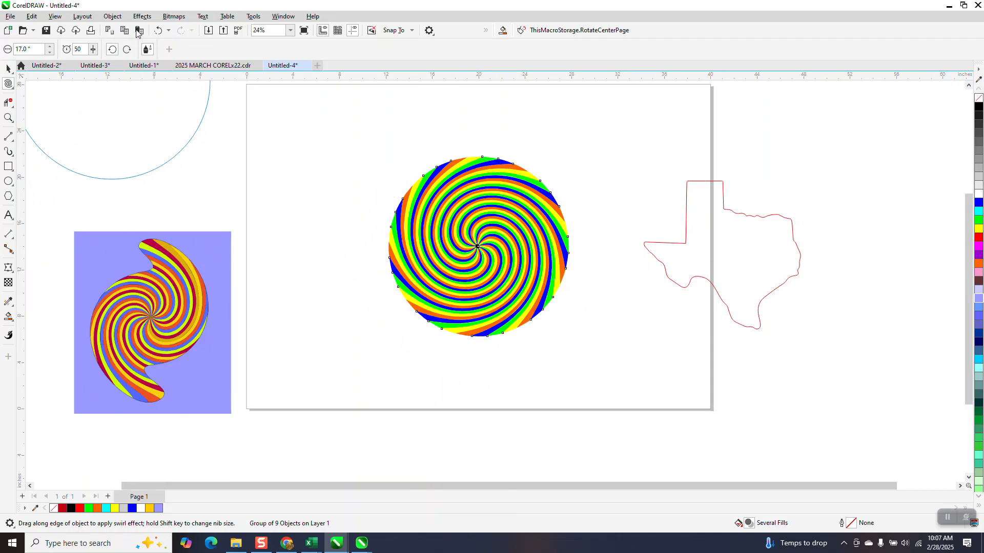
pyautogui.click(158, 31)
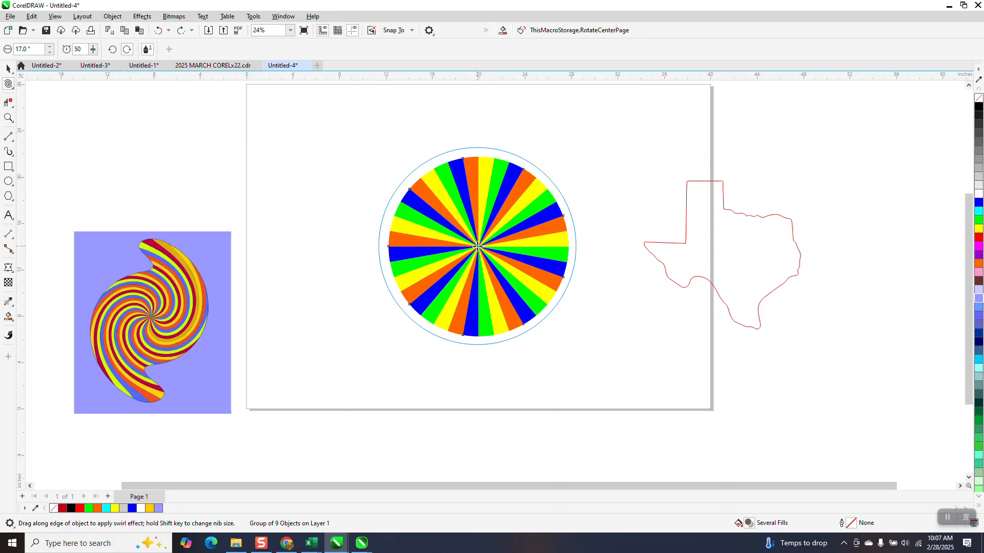
# - Twirl the wheel from its exact centre into a tight spiral and inspect the swirl up close
pyautogui.moveTo(477, 247); pyautogui.dragTo(477, 247)
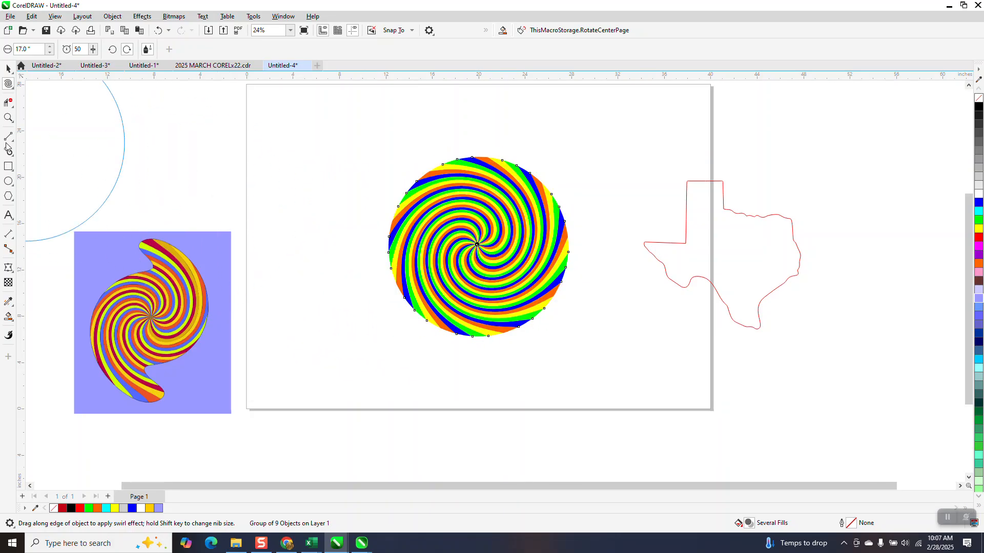
pyautogui.click(7, 118)
pyautogui.moveTo(435, 170); pyautogui.dragTo(610, 289)
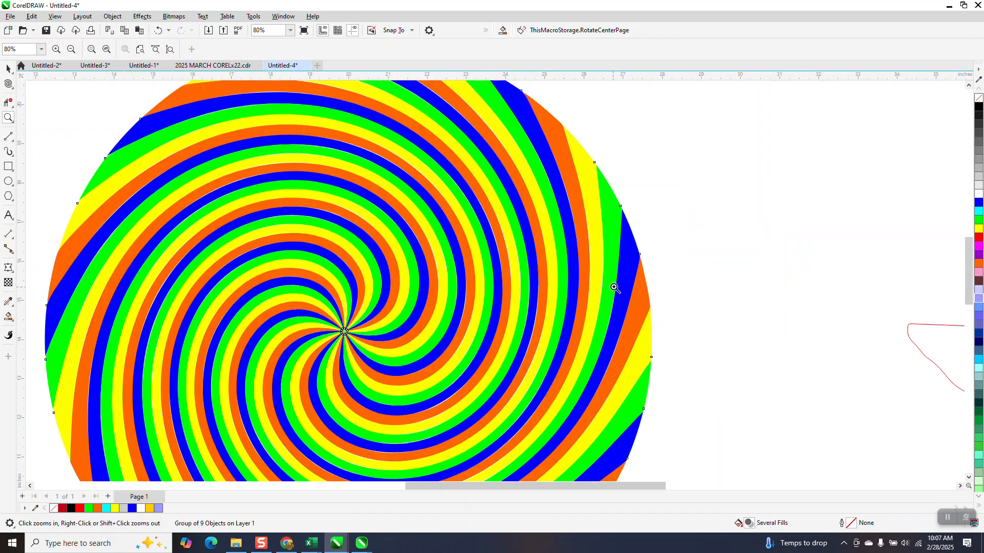
pyautogui.rightClick(406, 214)
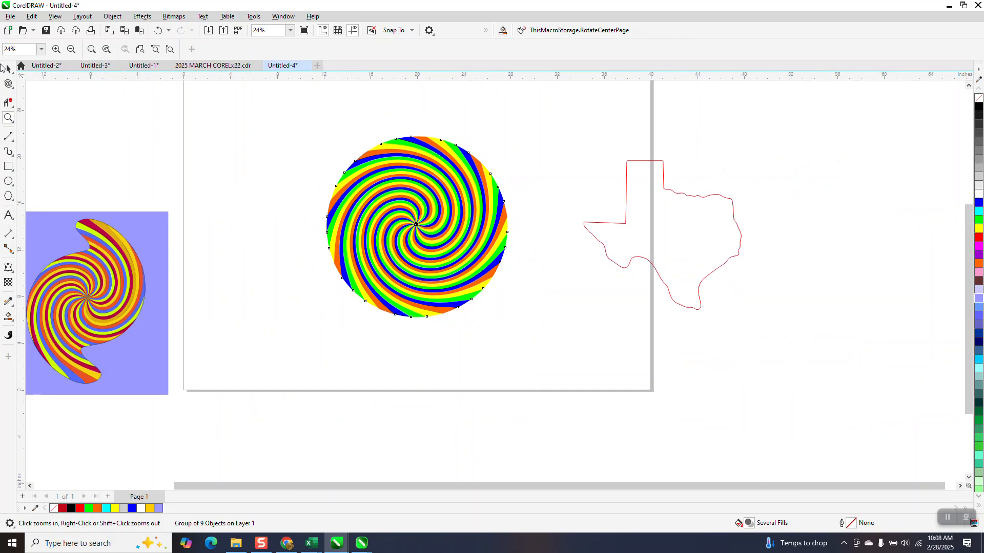
# - Centre the Texas outline on the page so it lies over the swirled wheel
pyautogui.click(7, 68)
pyautogui.click(617, 245)
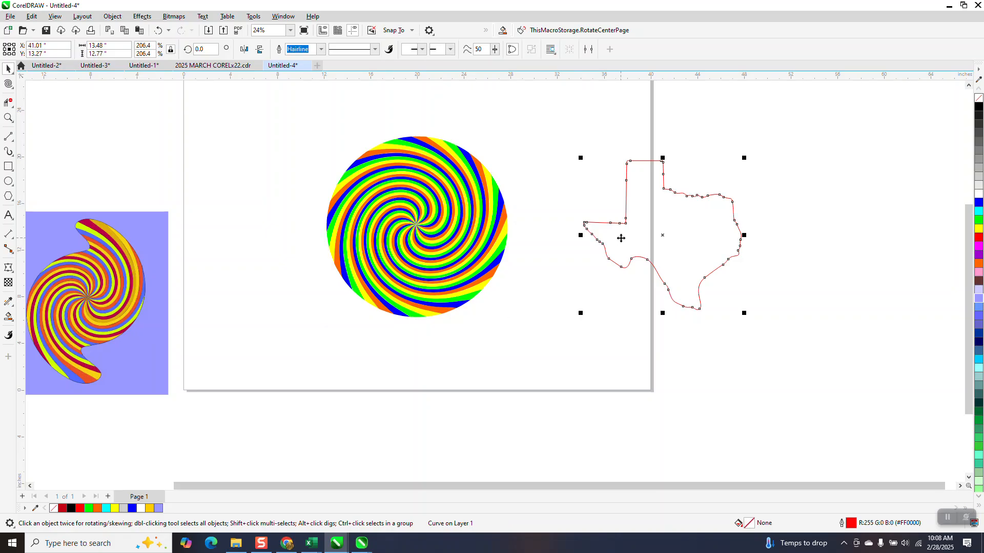
pyautogui.press('p')
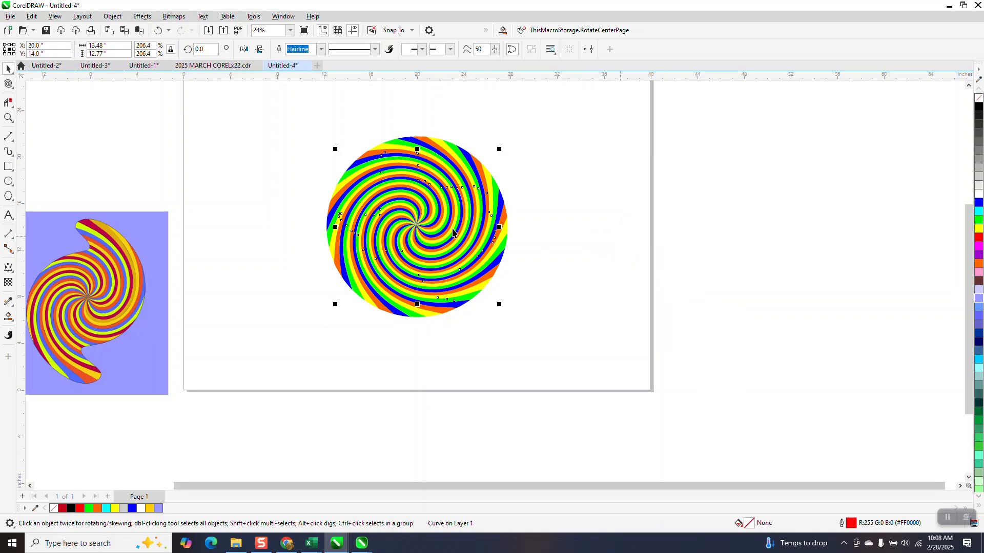
# - Bring the Texas outline to the front of the page, above the swirled wheel
pyautogui.click(8, 117)
pyautogui.moveTo(325, 130); pyautogui.dragTo(610, 355)
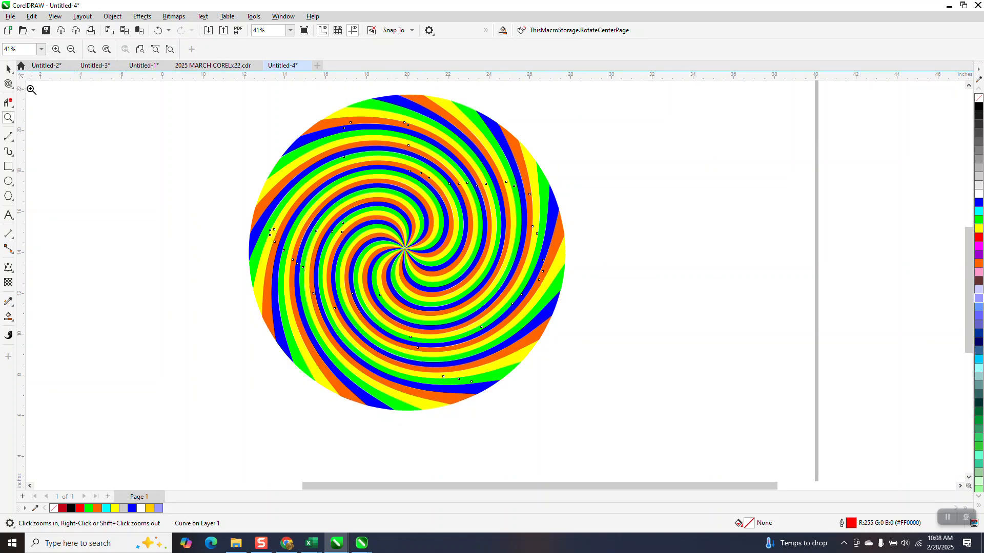
pyautogui.click(9, 69)
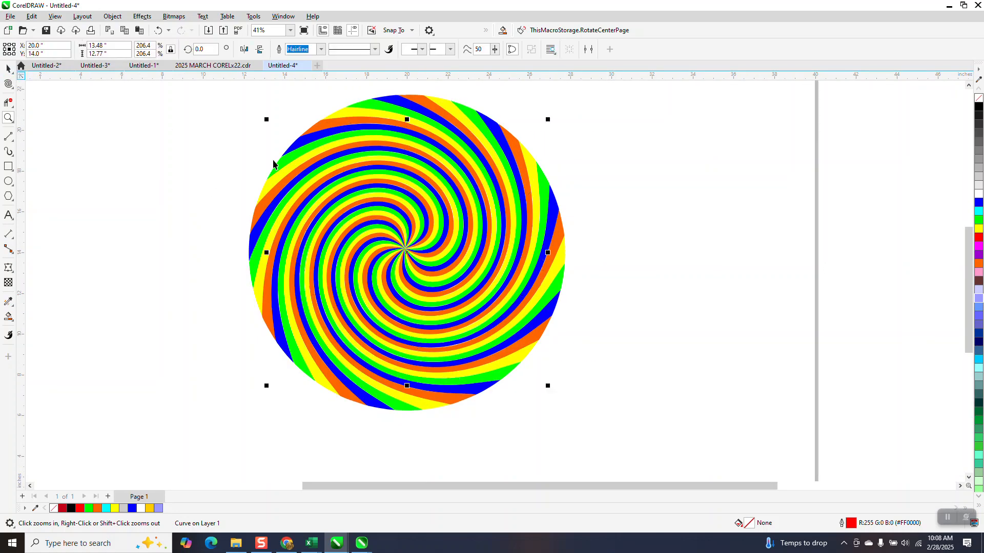
pyautogui.click(112, 16)
pyautogui.moveTo(185, 185)
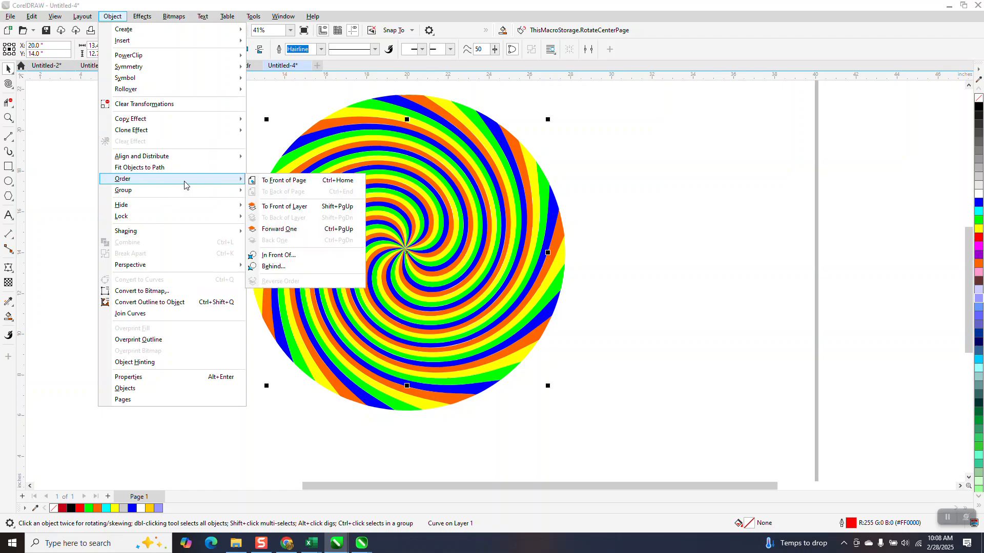
pyautogui.click(277, 181)
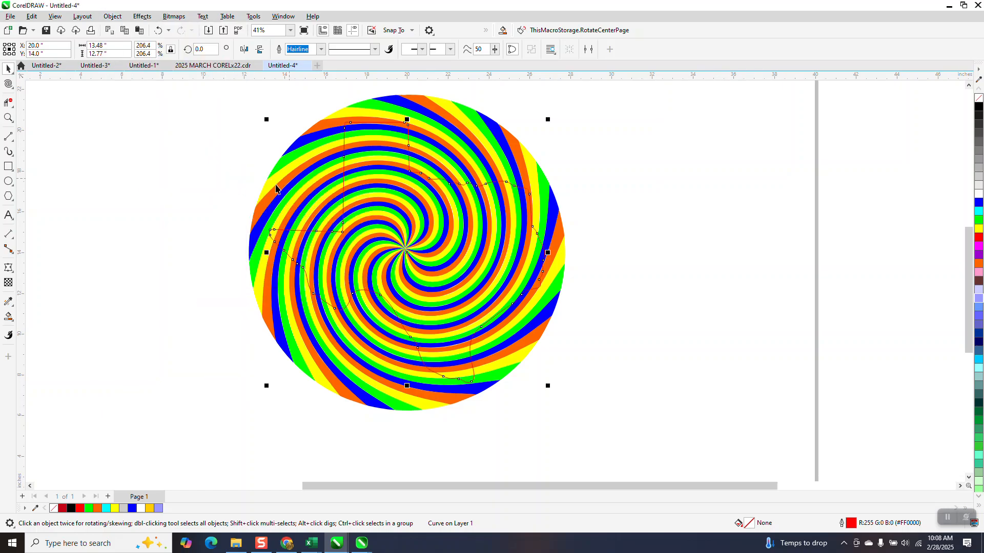
# - Intersect the Texas outline with the swirled wheel and move the resulting Texas-shaped swirl about 15 inches to the right
pyautogui.scroll(-2, 303, 210)
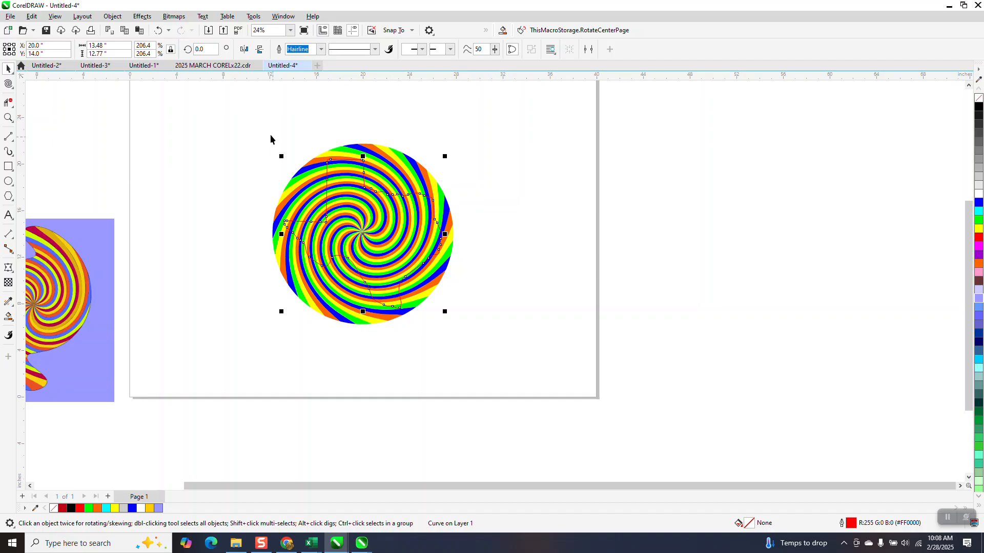
pyautogui.moveTo(260, 122); pyautogui.dragTo(484, 348)
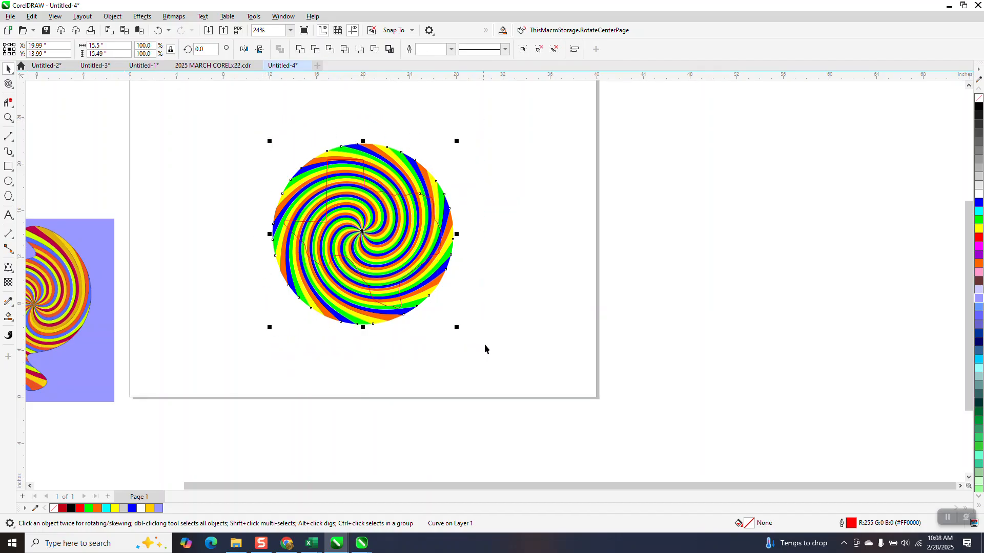
pyautogui.click(330, 49)
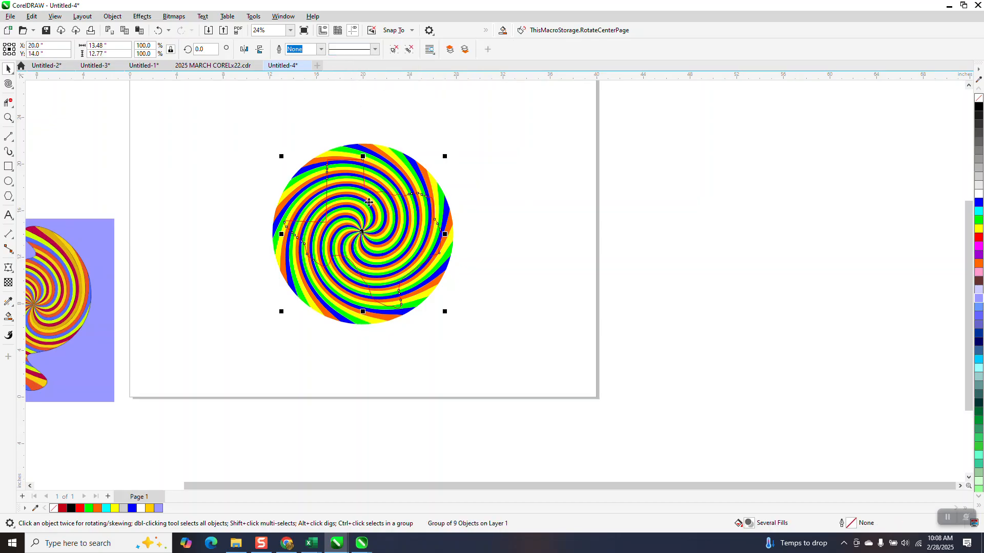
pyautogui.moveTo(375, 235); pyautogui.dragTo(538, 235)
pyautogui.moveTo(549, 237); pyautogui.dragTo(549, 237)
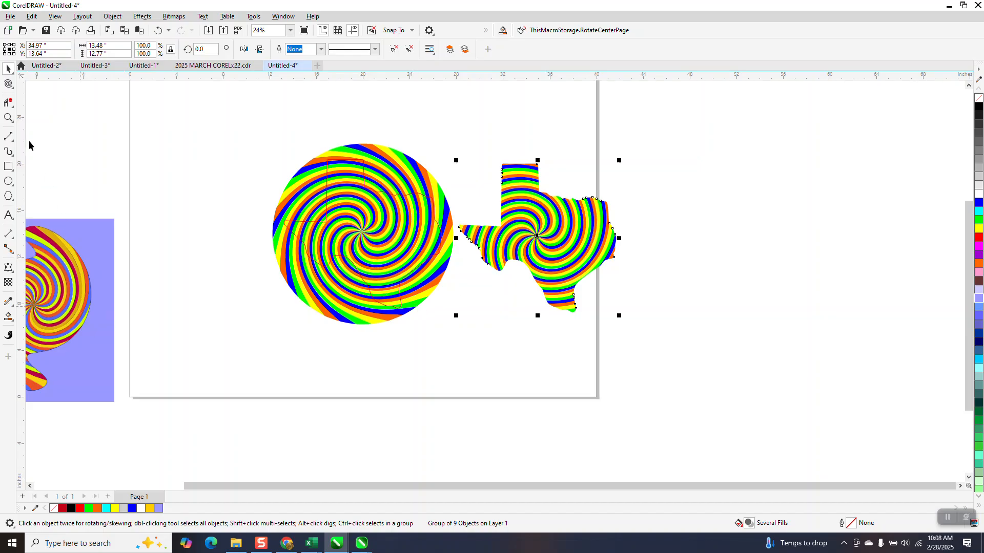
# - Examine the Texas-shaped swirl up close and compare it with the full swirled wheel
pyautogui.click(8, 117)
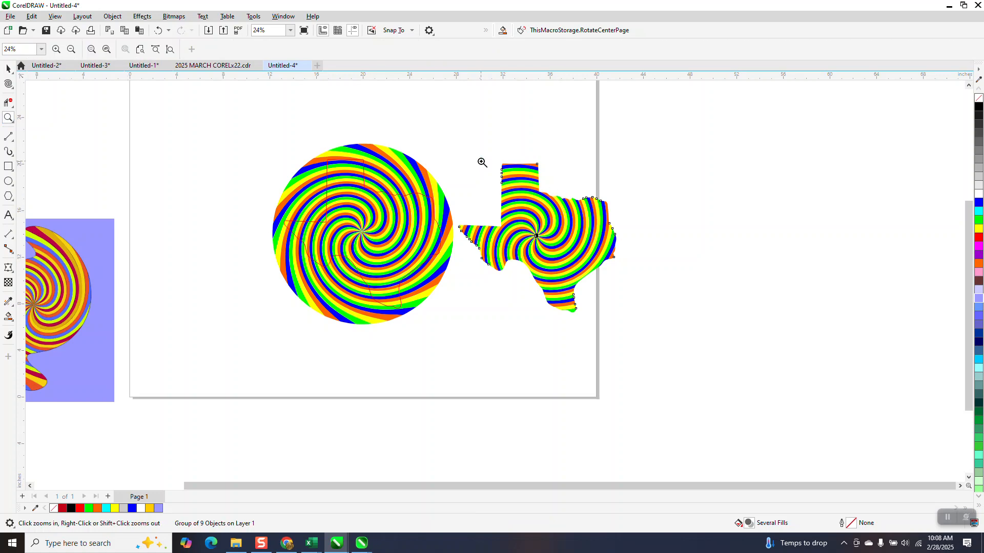
pyautogui.moveTo(478, 169); pyautogui.dragTo(629, 321)
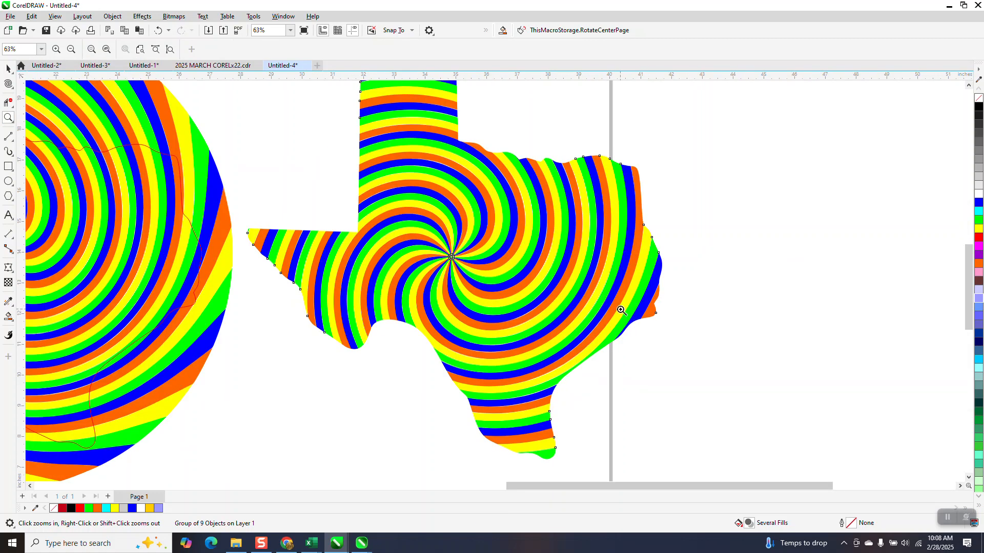
pyautogui.scroll(-1, 515, 269)
pyautogui.scroll(-1, 515, 269)
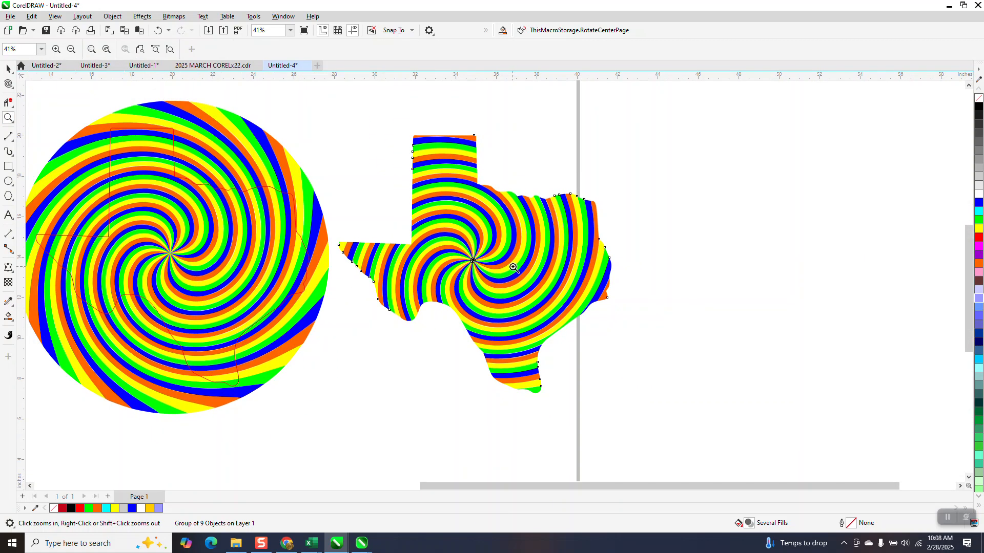
pyautogui.scroll(-1, 514, 268)
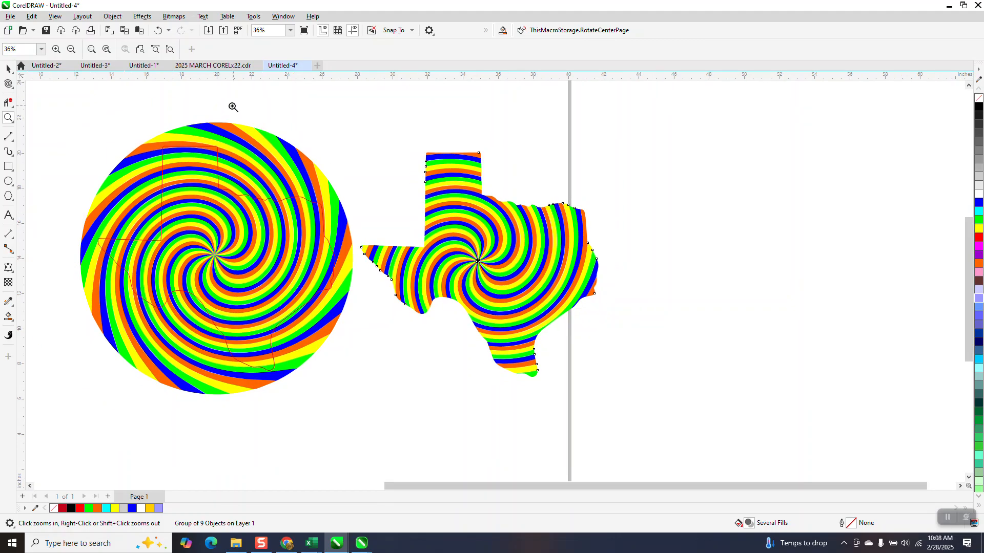
# - Undo the last move of the Texas-shaped swirl and shift it straight horizontally to X 44 inches, clear of the wheel
pyautogui.click(159, 30)
pyautogui.hotkey('ctrl', 'shift', 'z')
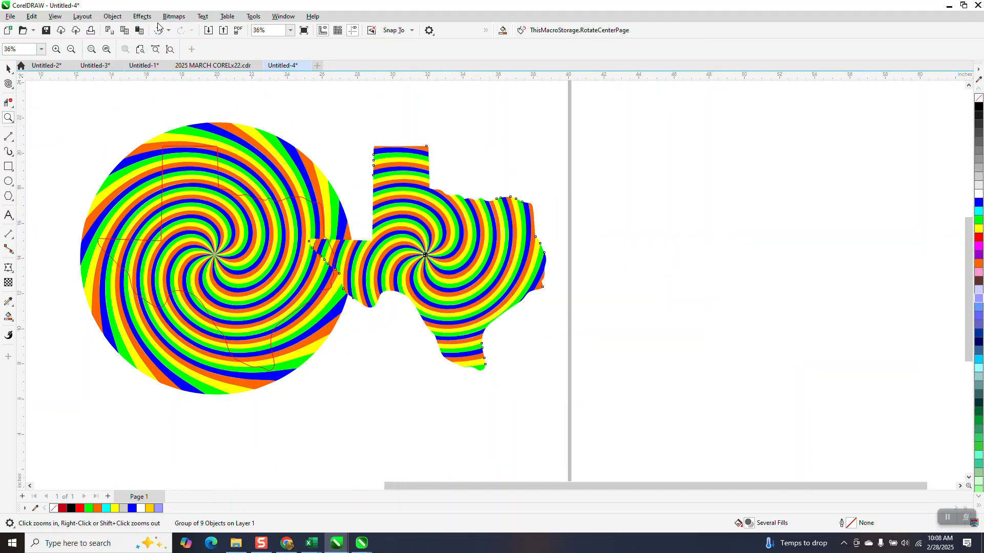
pyautogui.press('Right')
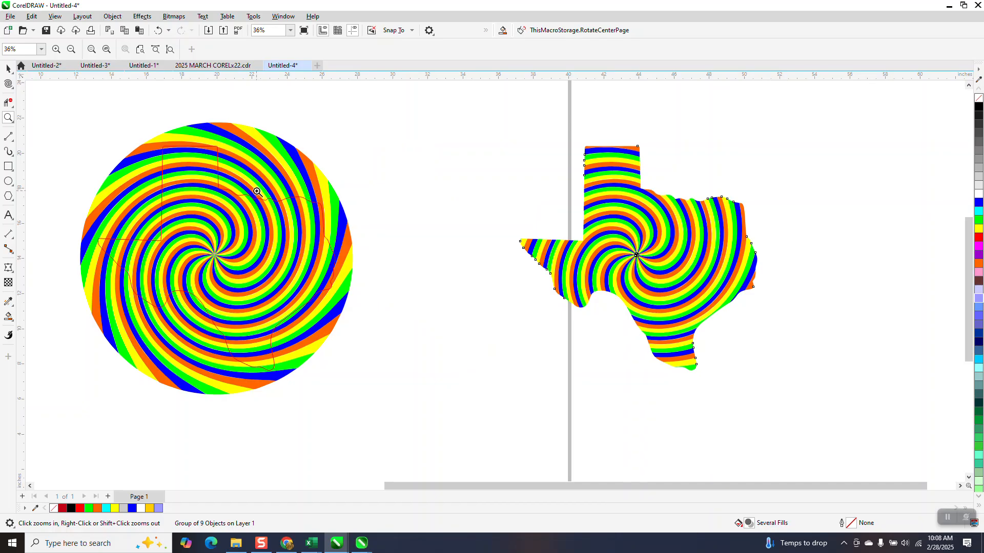
# - Move the Texas outline off the wheel, 24 inches to the right, to X 44 inches over the Texas-shaped swirl
pyautogui.click(9, 69)
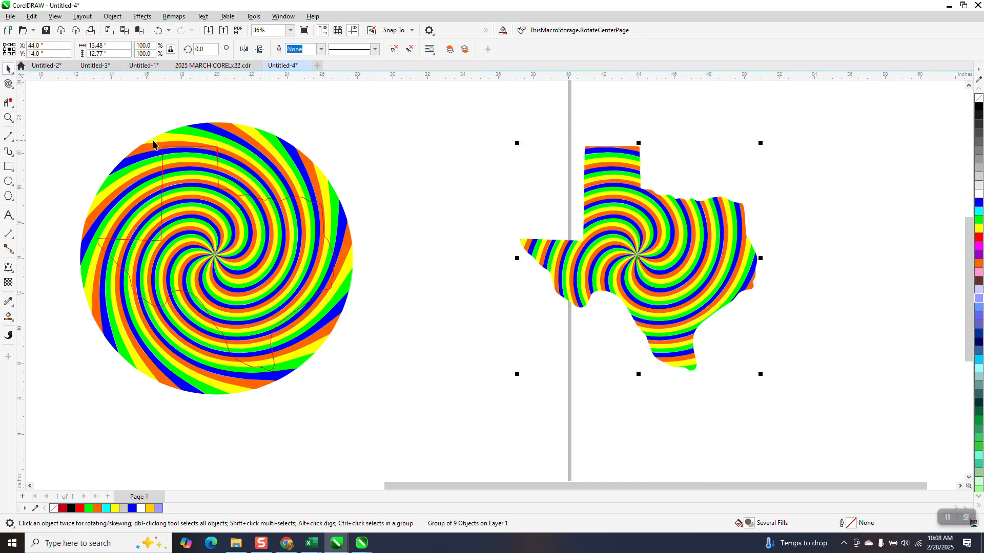
pyautogui.click(169, 155)
pyautogui.press('Right')
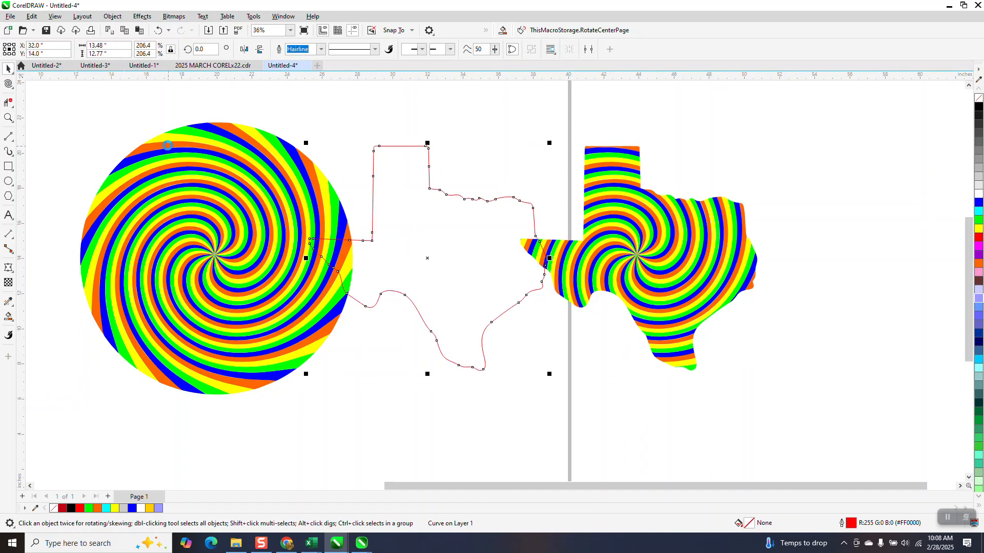
pyautogui.press('Right')
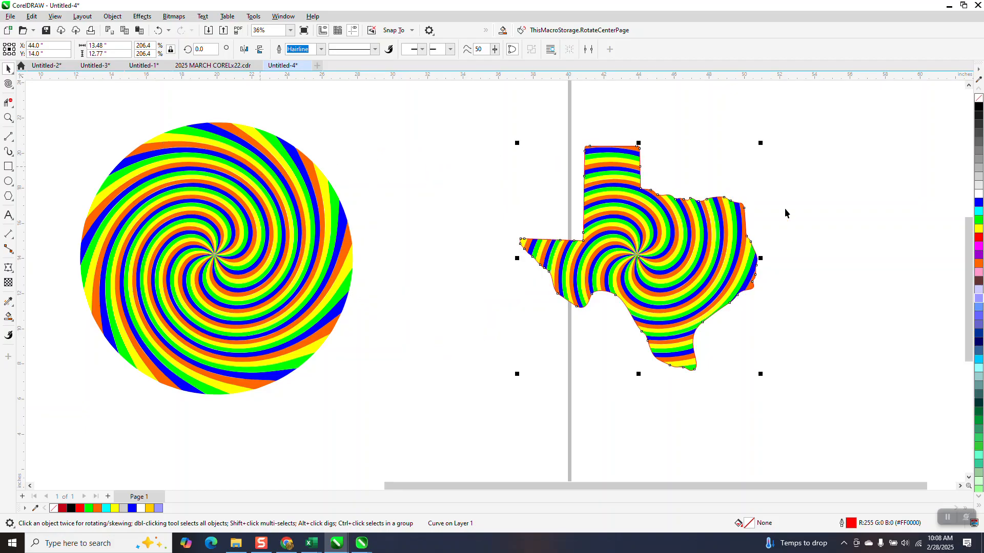
# - Make the Texas outline black and set its outline width to 2.0 mm
pyautogui.rightClick(980, 105)
pyautogui.click(321, 50)
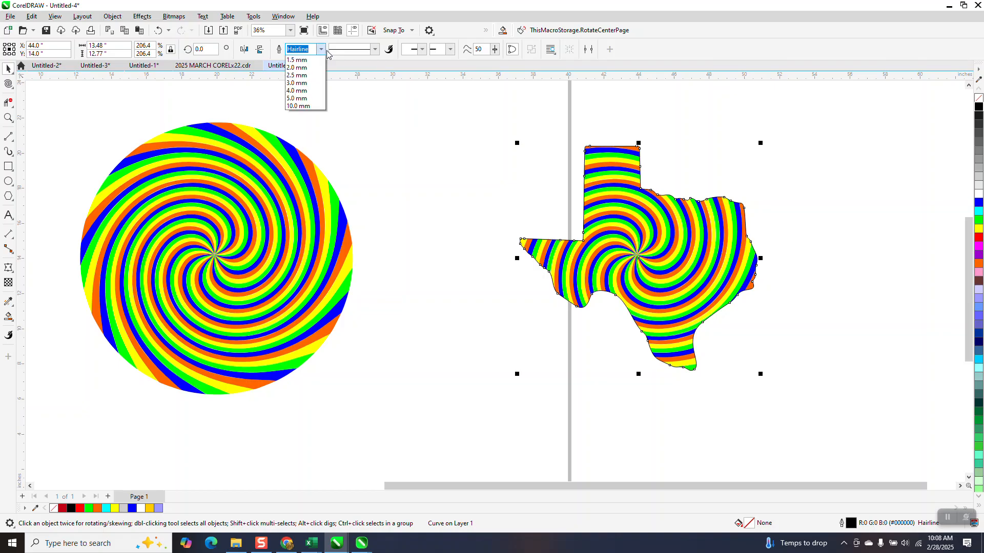
pyautogui.click(310, 129)
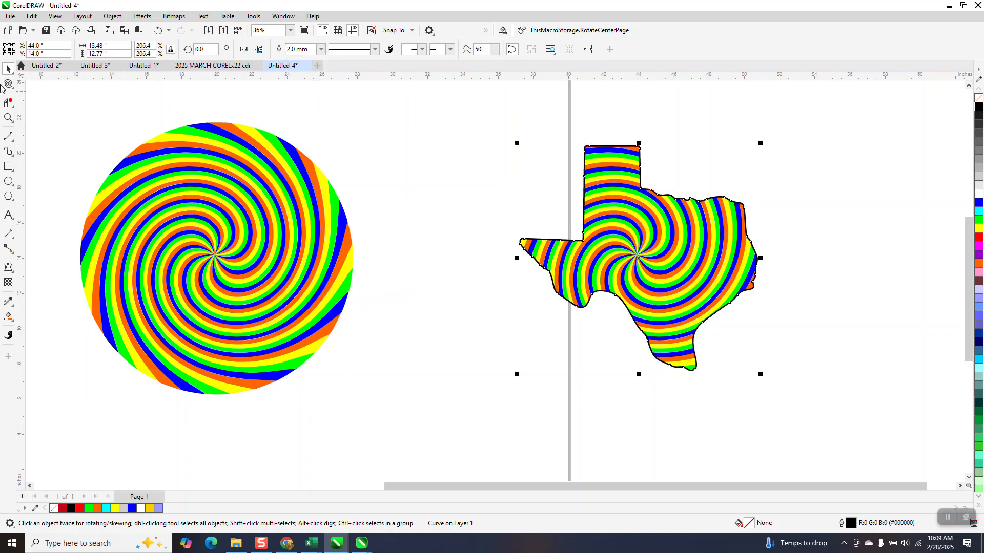
# - Examine the outlined Texas swirl up close and compare it with the reference swirl artwork beside the page
pyautogui.click(8, 117)
pyautogui.moveTo(568, 134); pyautogui.dragTo(792, 355)
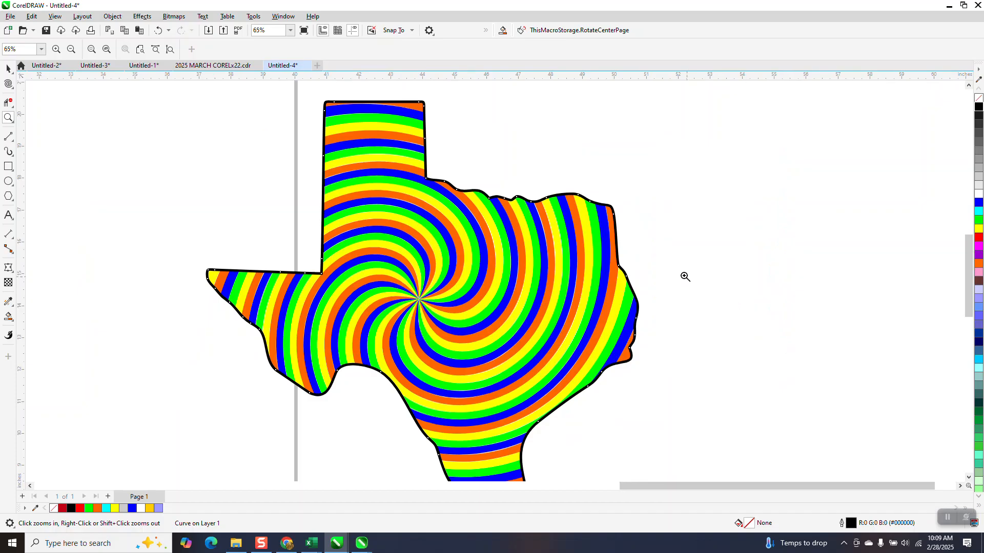
pyautogui.rightClick(607, 237)
pyautogui.rightClick(590, 251)
pyautogui.rightClick(581, 331)
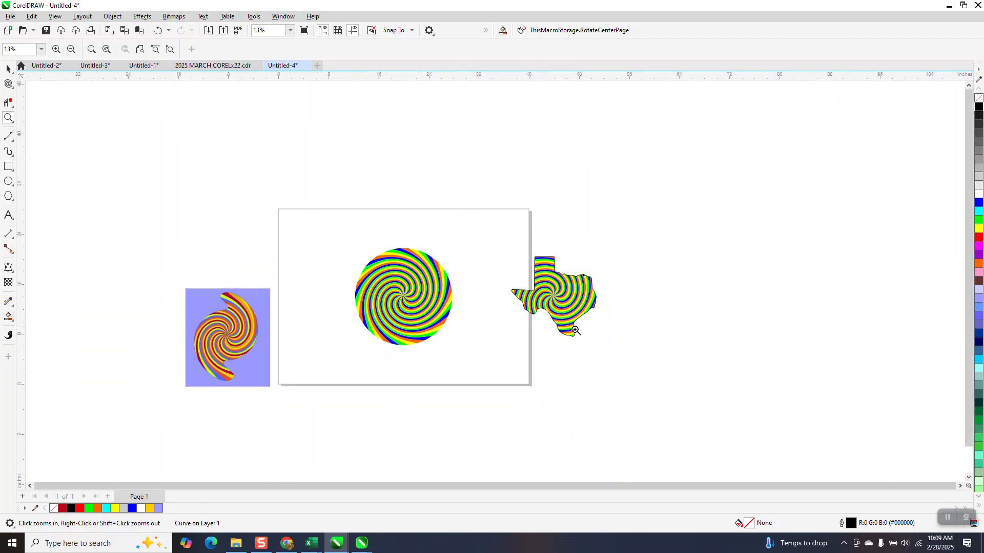
pyautogui.moveTo(234, 344); pyautogui.dragTo(266, 372)
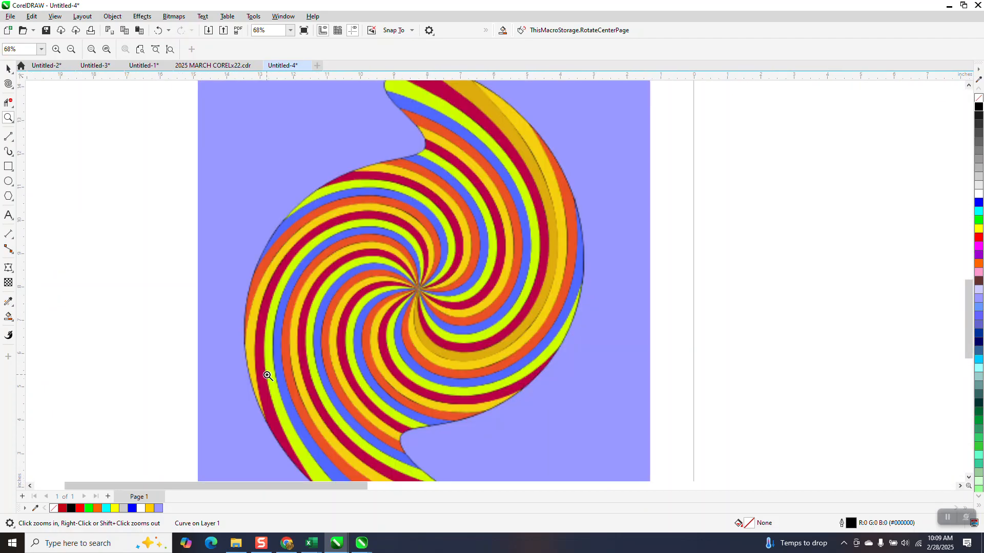